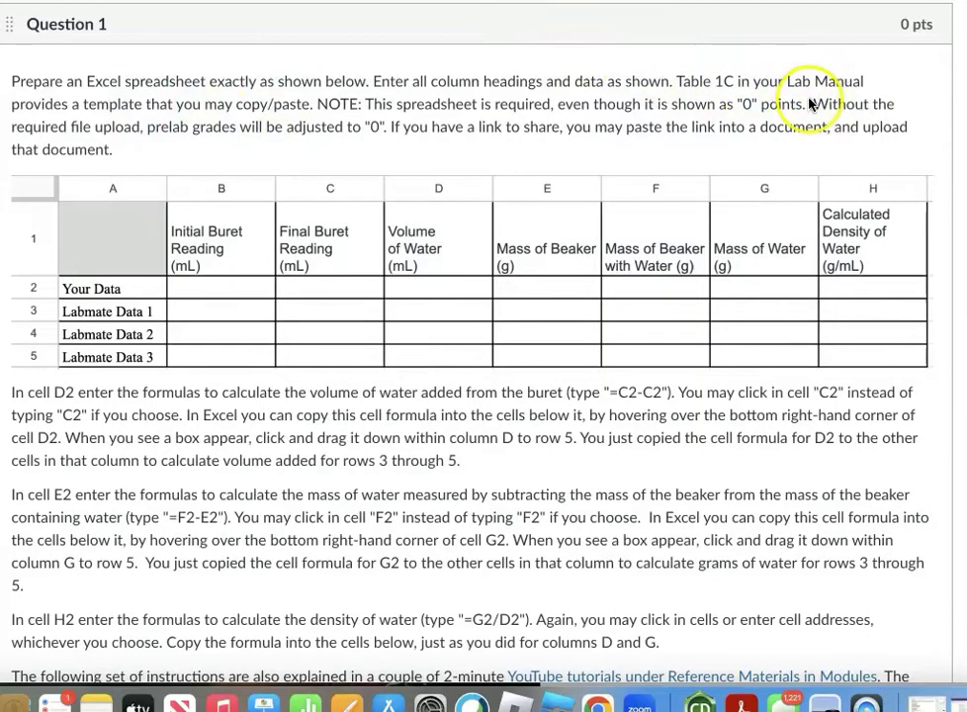
Copy the header and data rows of Table 1C from the lab manual, leaving out the red title row.
{"action": "key", "text": "ctrl+Tab"}
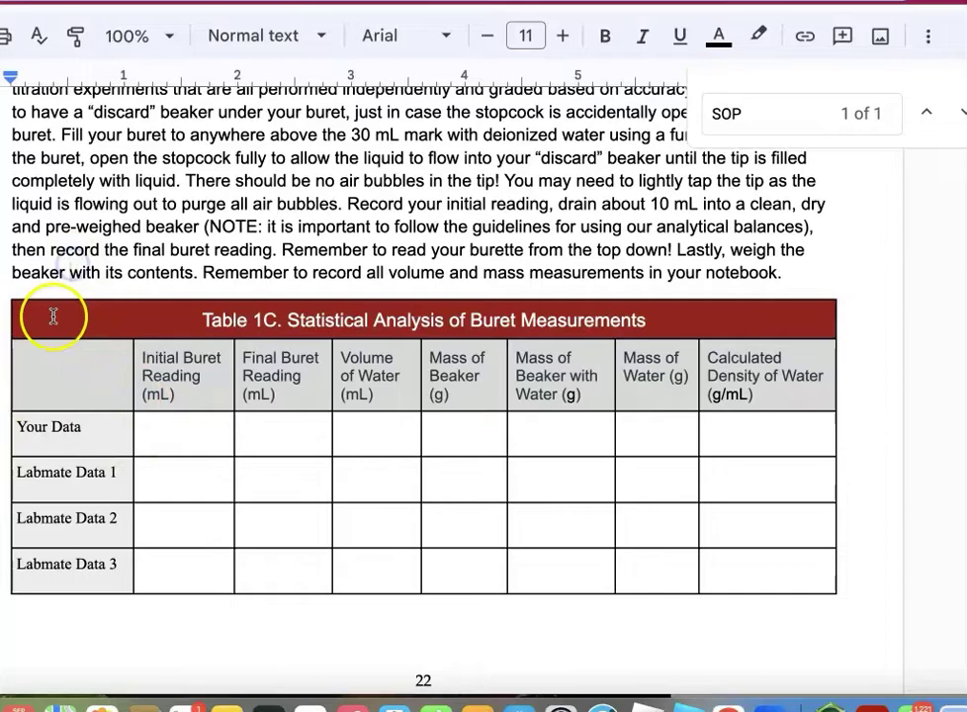
{"action": "left_click_drag", "start_coordinate": [48, 356], "coordinate": [744, 584]}
{"action": "right_click", "coordinate": [742, 579]}
{"action": "left_click", "coordinate": [803, 168]}
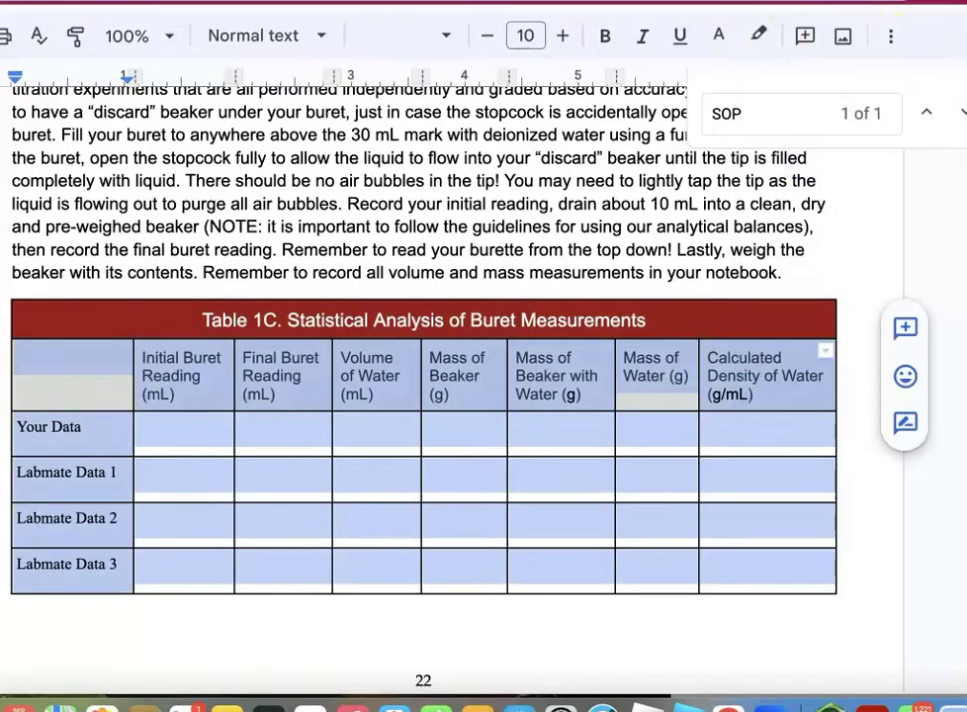
Open Google Sheets in a new browser tab and create a blank spreadsheet.
{"action": "key", "text": "super+t"}
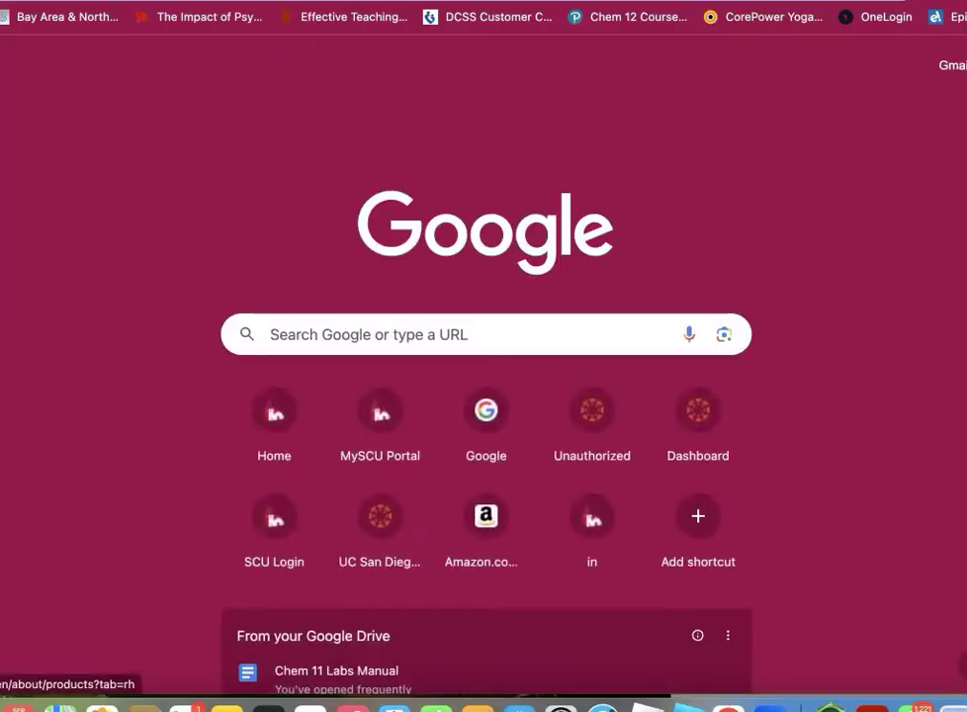
{"action": "left_click", "coordinate": [964, 65]}
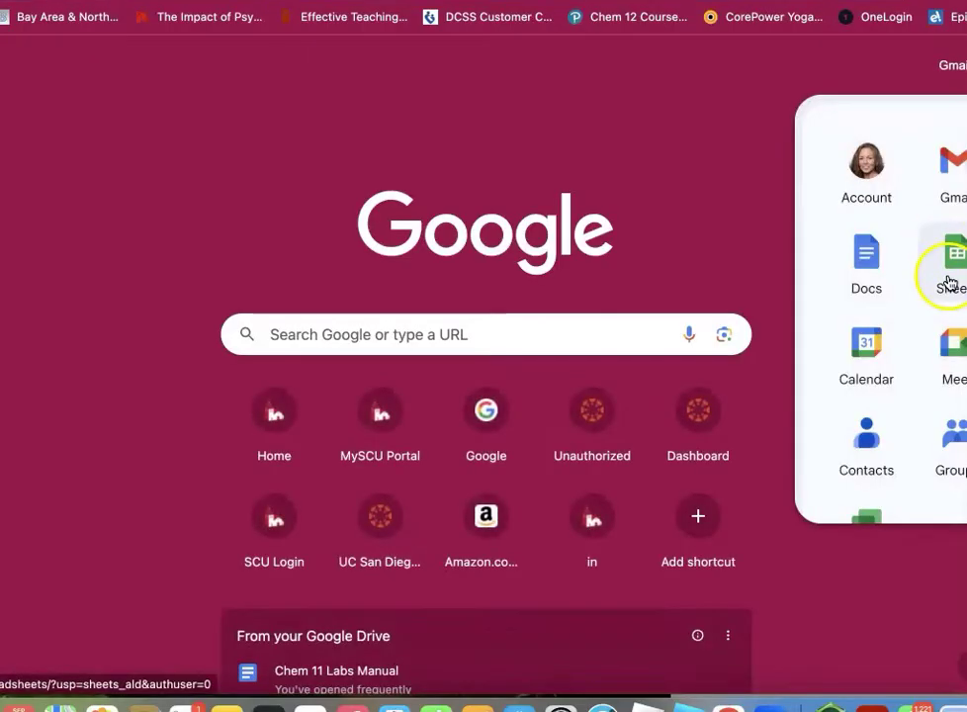
{"action": "left_click", "coordinate": [947, 282]}
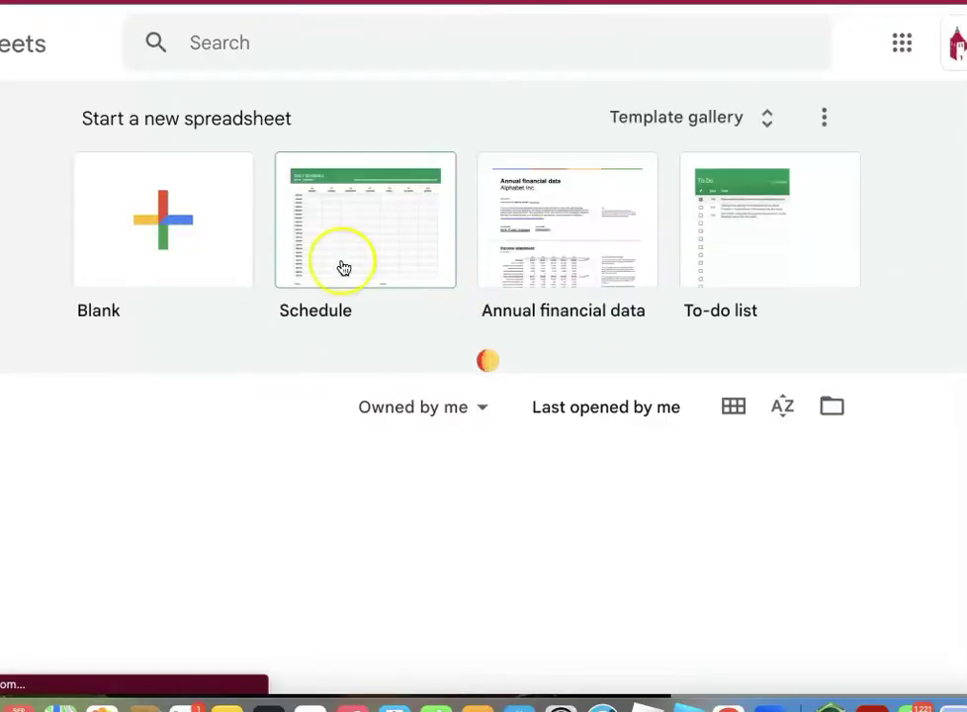
{"action": "left_click", "coordinate": [213, 250]}
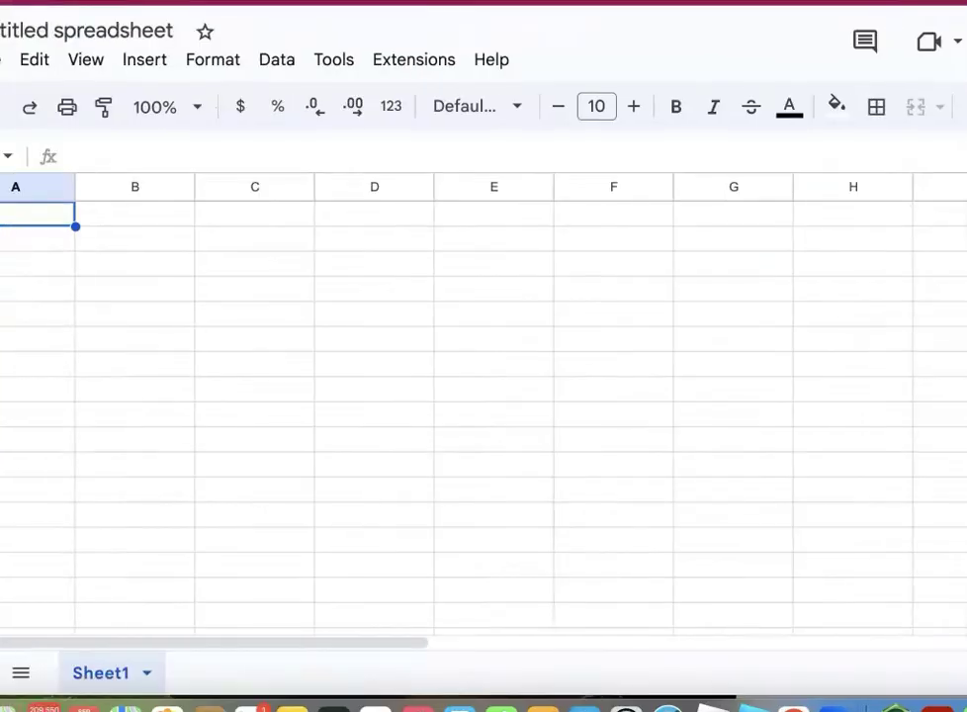
Paste the copied table into the blank sheet starting at cell A1.
{"action": "left_click", "coordinate": [90, 252]}
{"action": "left_click", "coordinate": [91, 226]}
{"action": "right_click", "coordinate": [91, 225]}
{"action": "left_click", "coordinate": [118, 213]}
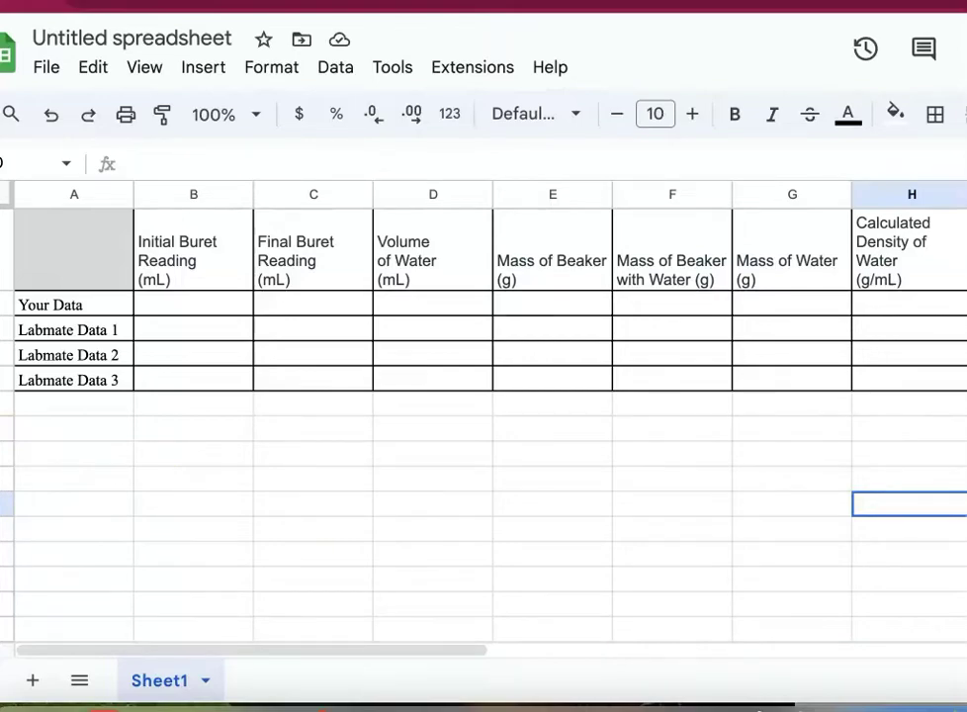
Go through the empty cells for initial and final buret readings and for the beaker masses without and with water.
{"action": "left_click", "coordinate": [192, 303]}
{"action": "left_click", "coordinate": [208, 335]}
{"action": "left_click", "coordinate": [208, 357]}
{"action": "left_click", "coordinate": [208, 376]}
{"action": "left_click", "coordinate": [310, 331]}
{"action": "left_click", "coordinate": [309, 362]}
{"action": "left_click", "coordinate": [310, 381]}
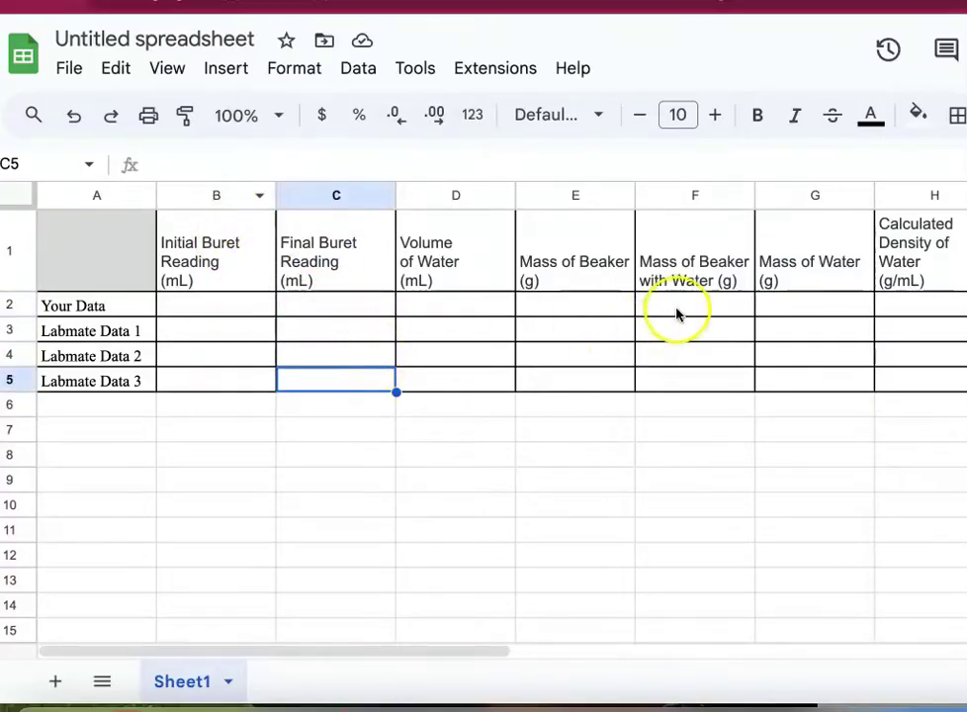
{"action": "left_click", "coordinate": [578, 304]}
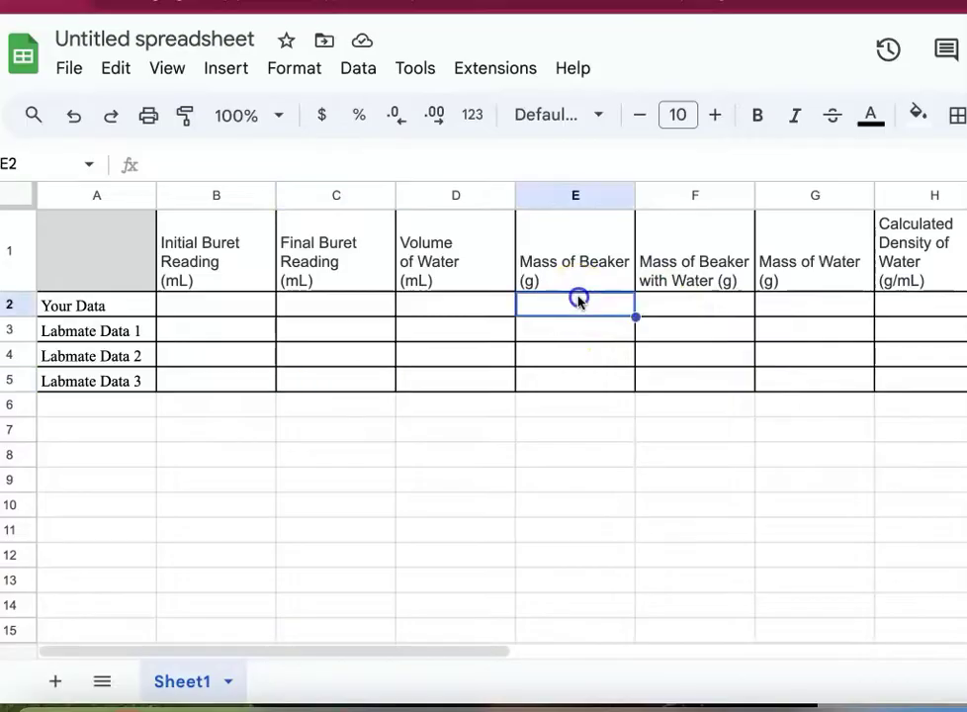
{"action": "left_click", "coordinate": [699, 301]}
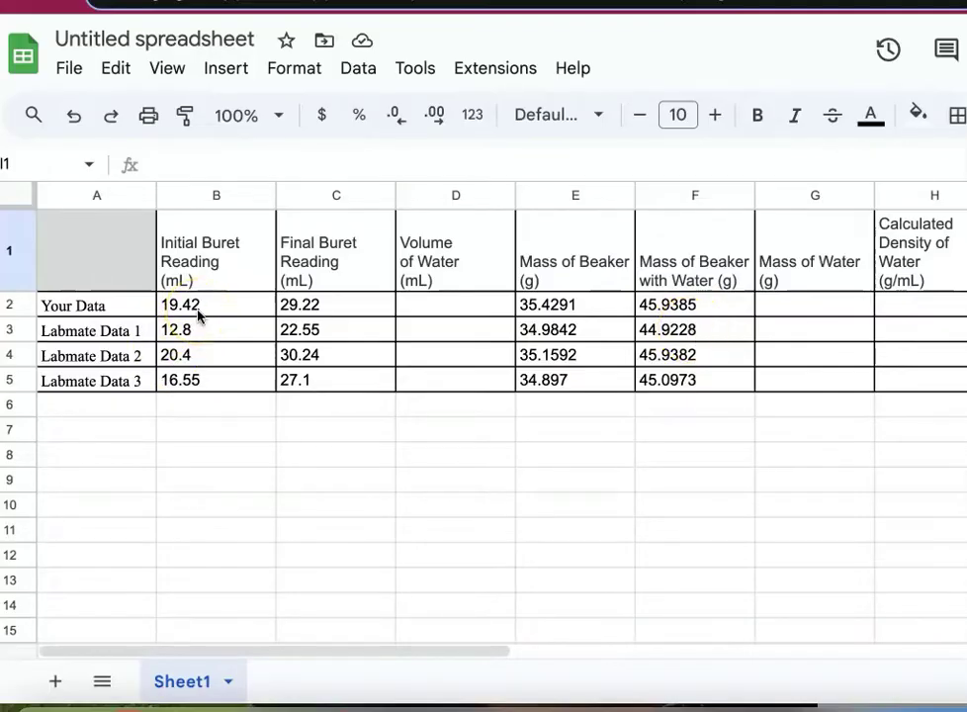
Review the buret readings and try re-entering the Labmate Data 1 initial reading in B3 as 12.80.
{"action": "left_click", "coordinate": [199, 313]}
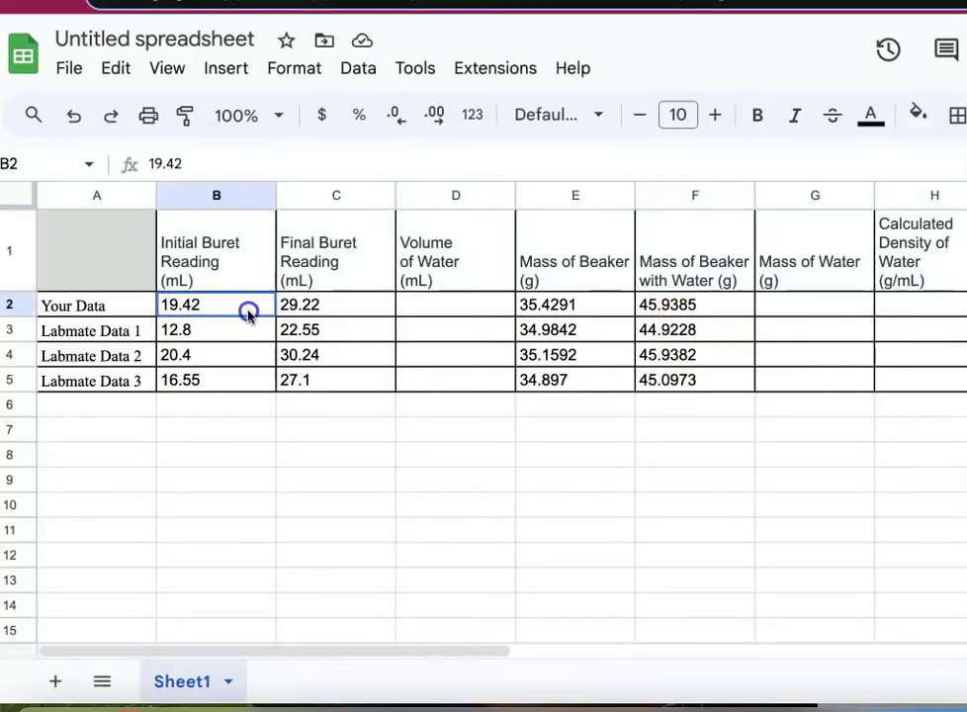
{"action": "left_click_drag", "start_coordinate": [265, 317], "coordinate": [294, 386]}
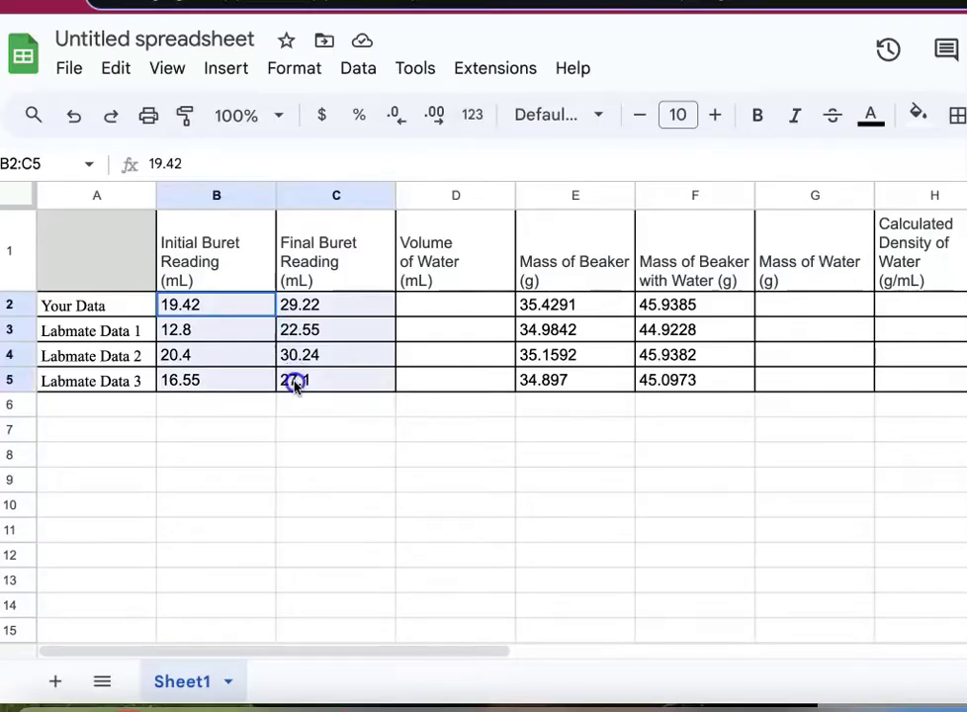
{"action": "left_click", "coordinate": [194, 338]}
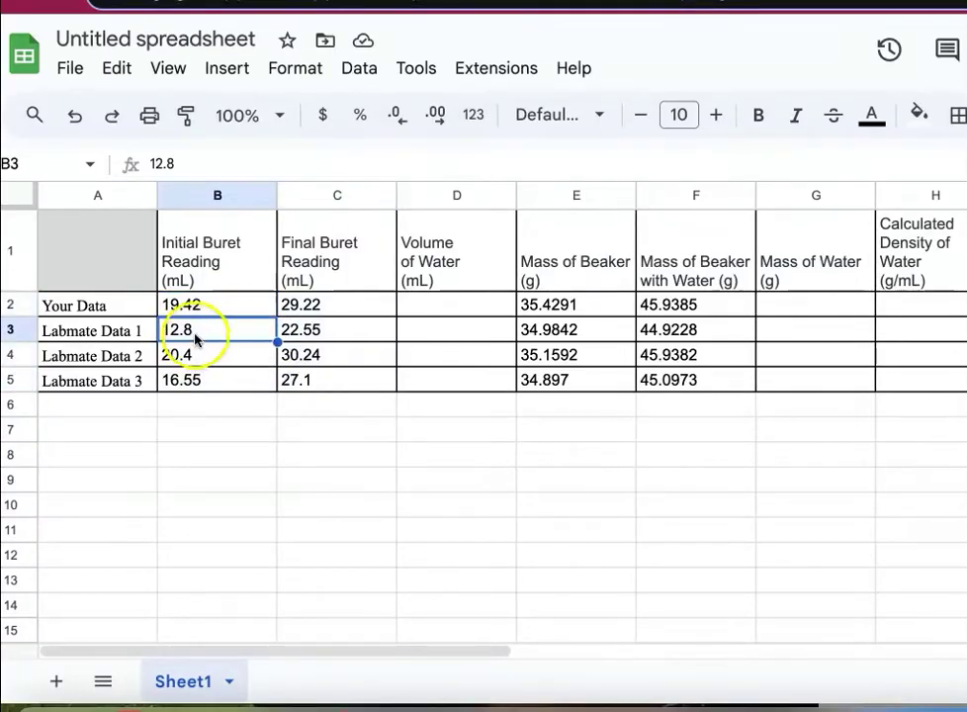
{"action": "left_click", "coordinate": [196, 354]}
{"action": "left_click", "coordinate": [197, 331]}
{"action": "type", "text": "12"}
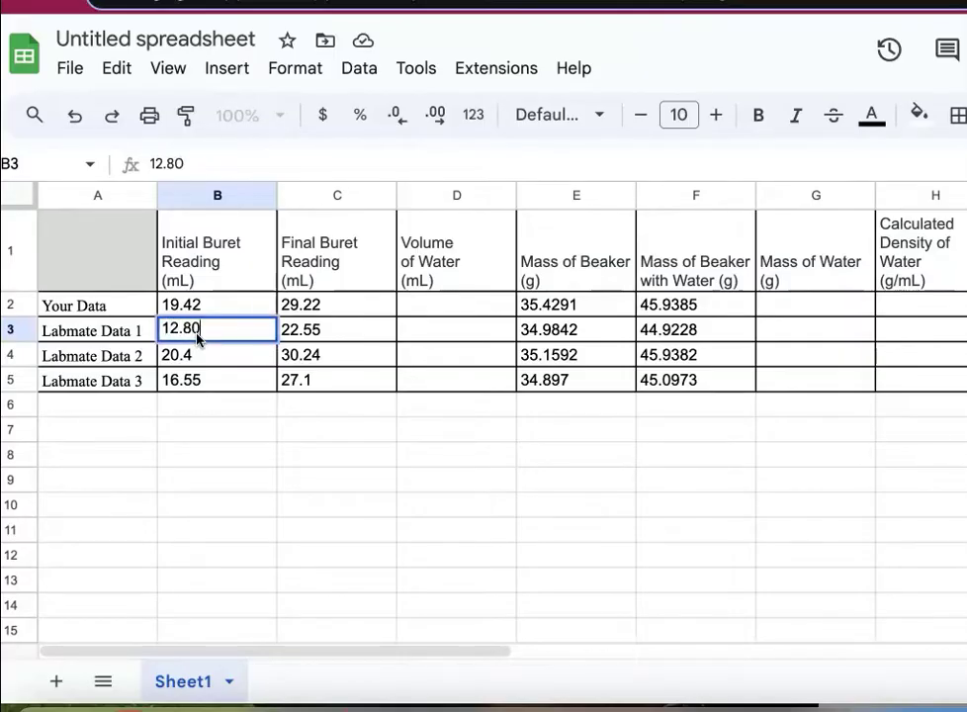
{"action": "type", "text": ".80"}
{"action": "key", "text": "Return"}
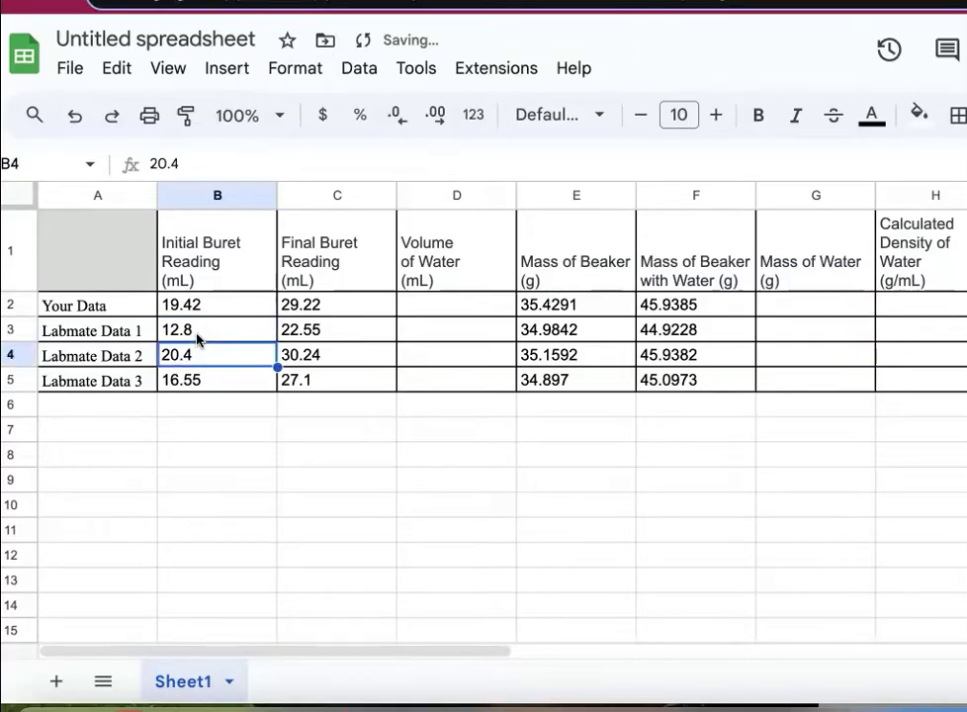
Show two decimal places for the buret readings in B3:B4 and C5, and four for the beaker mass in E5.
{"action": "left_click", "coordinate": [197, 339]}
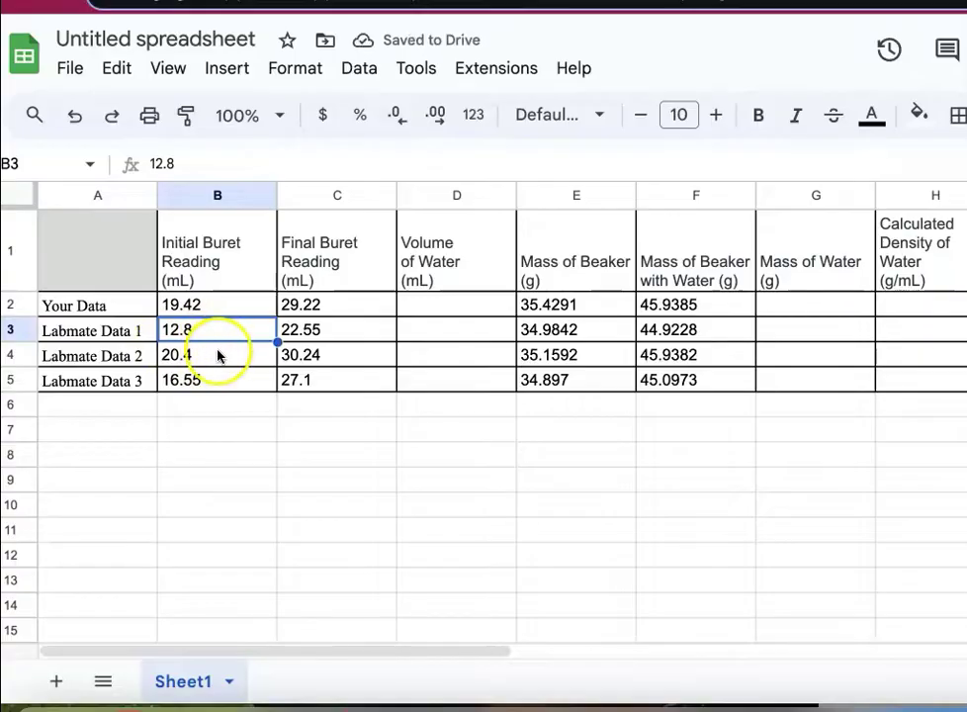
{"action": "left_click_drag", "start_coordinate": [216, 352], "coordinate": [216, 330]}
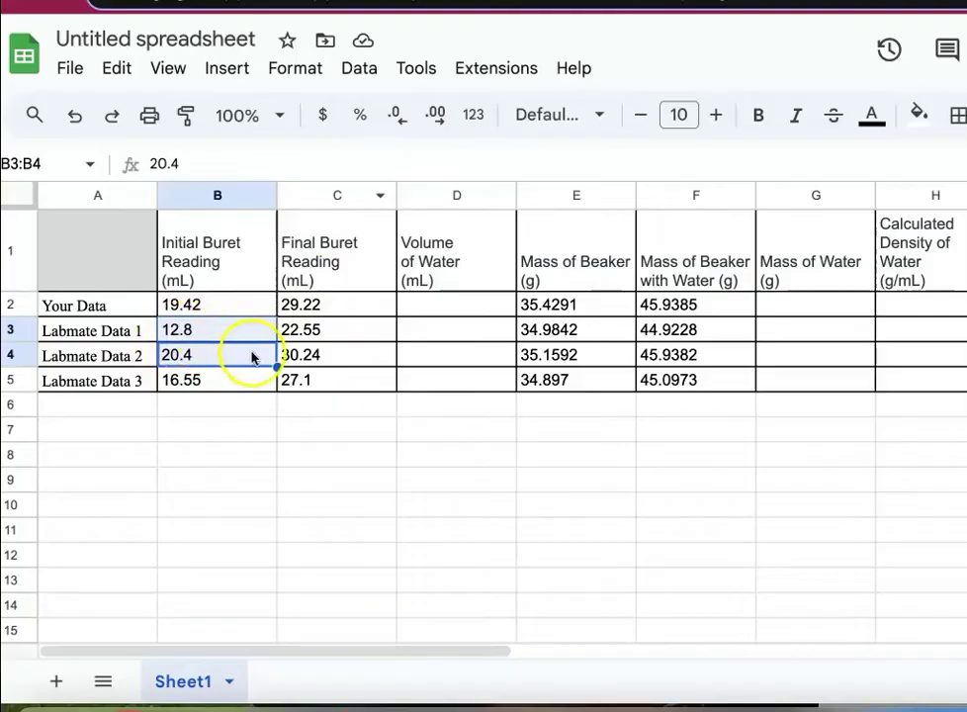
{"action": "left_click", "coordinate": [441, 113]}
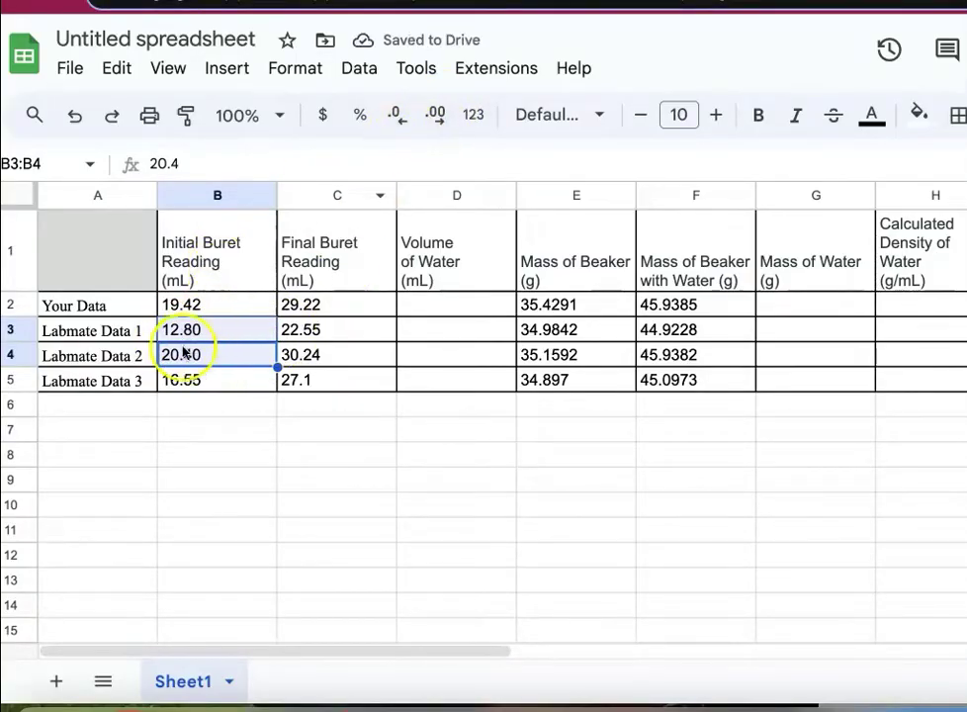
{"action": "left_click", "coordinate": [328, 384]}
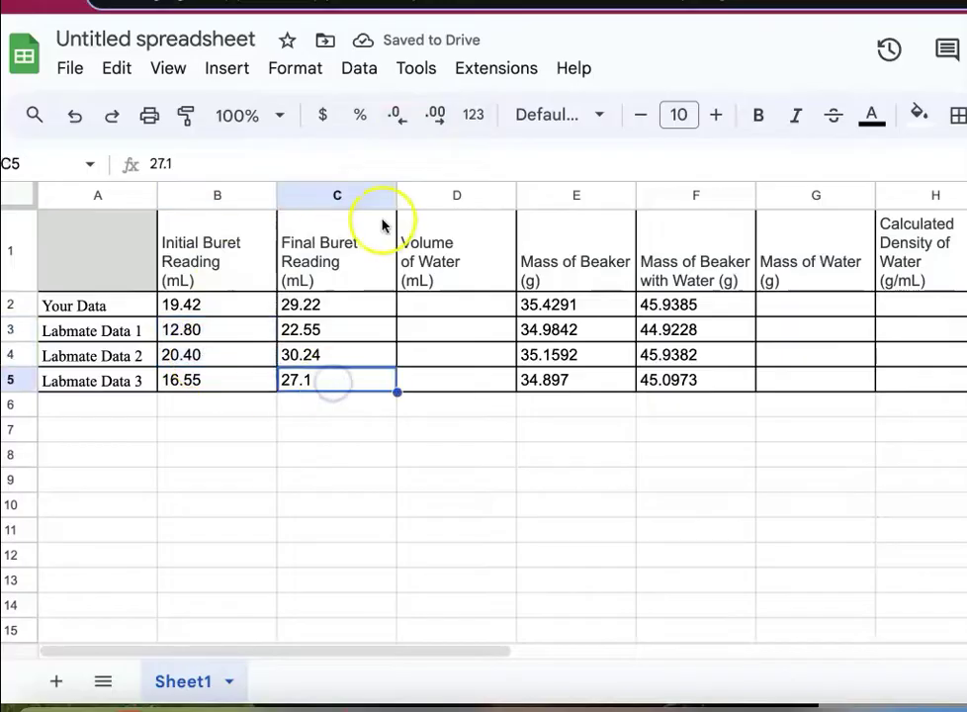
{"action": "left_click", "coordinate": [437, 113]}
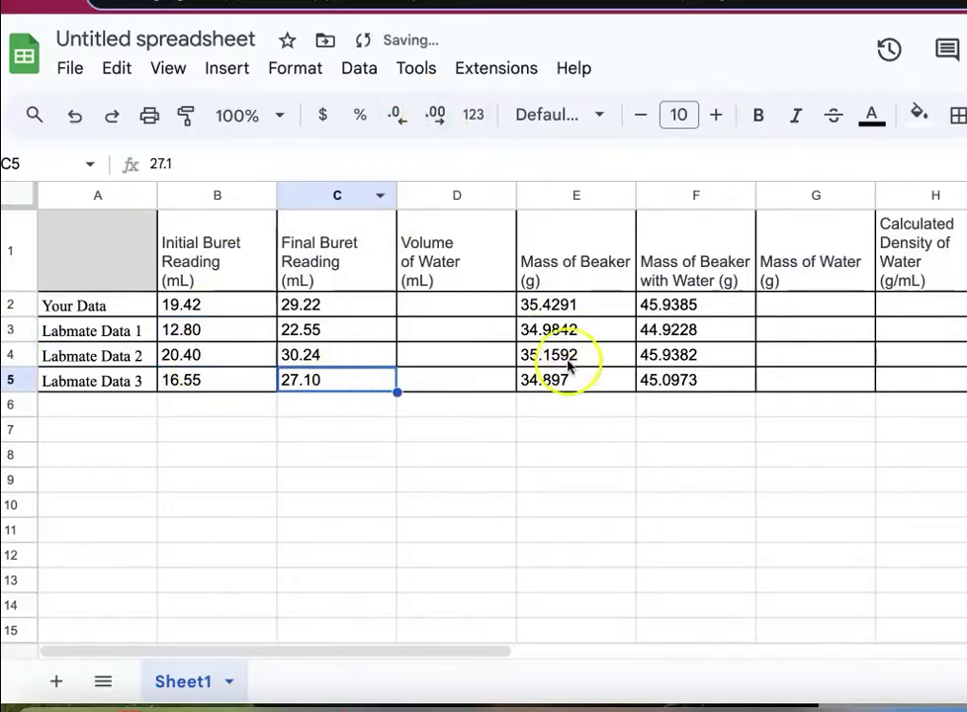
{"action": "left_click", "coordinate": [575, 385]}
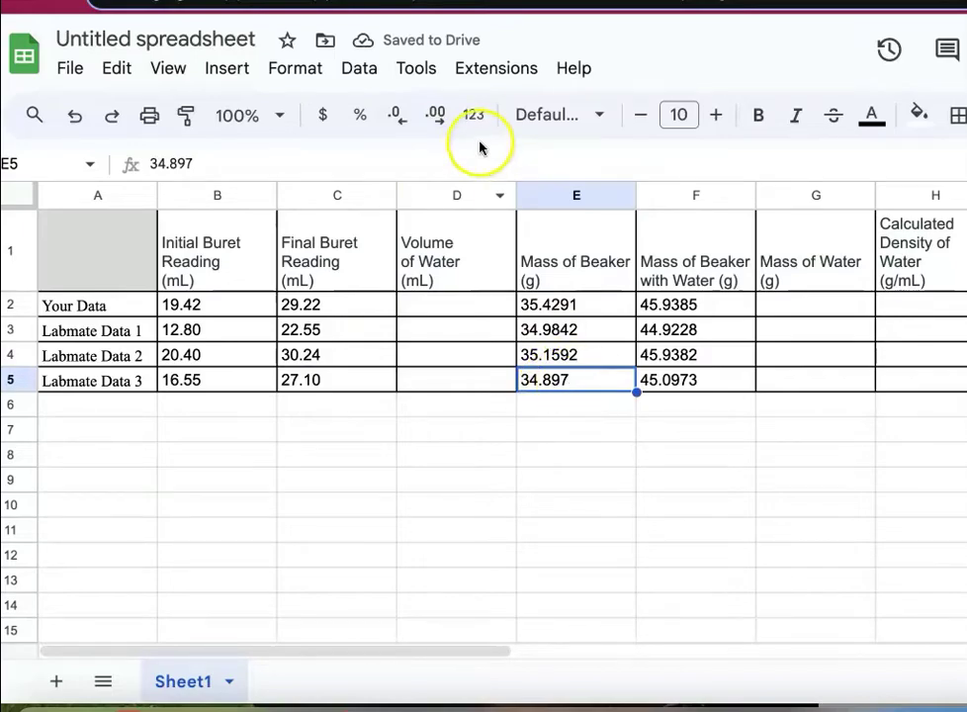
{"action": "left_click", "coordinate": [434, 113]}
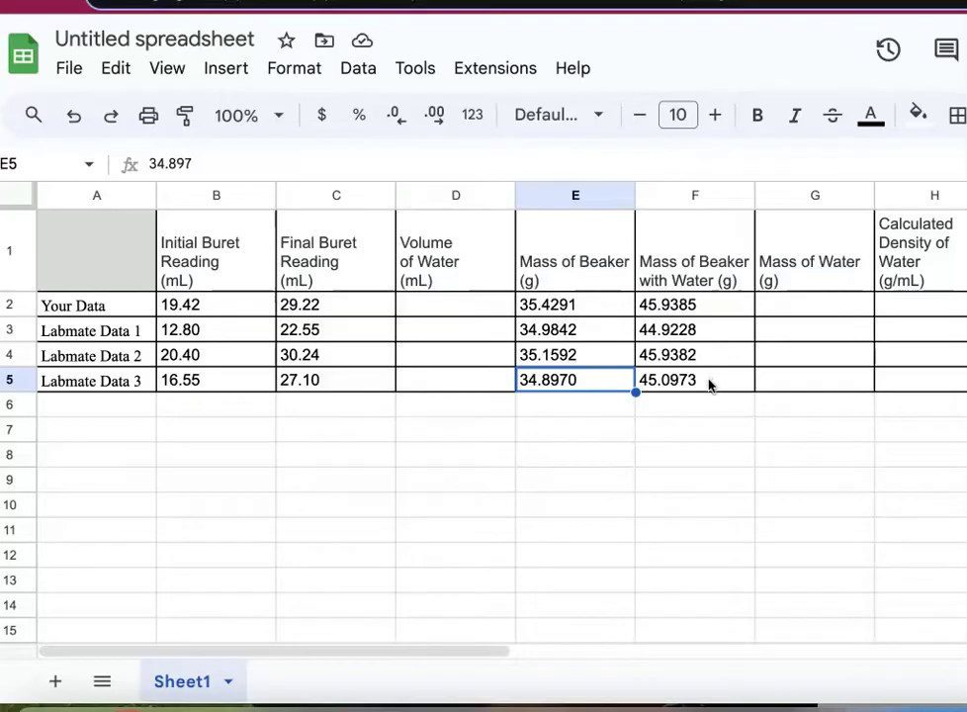
{"action": "left_click", "coordinate": [453, 305]}
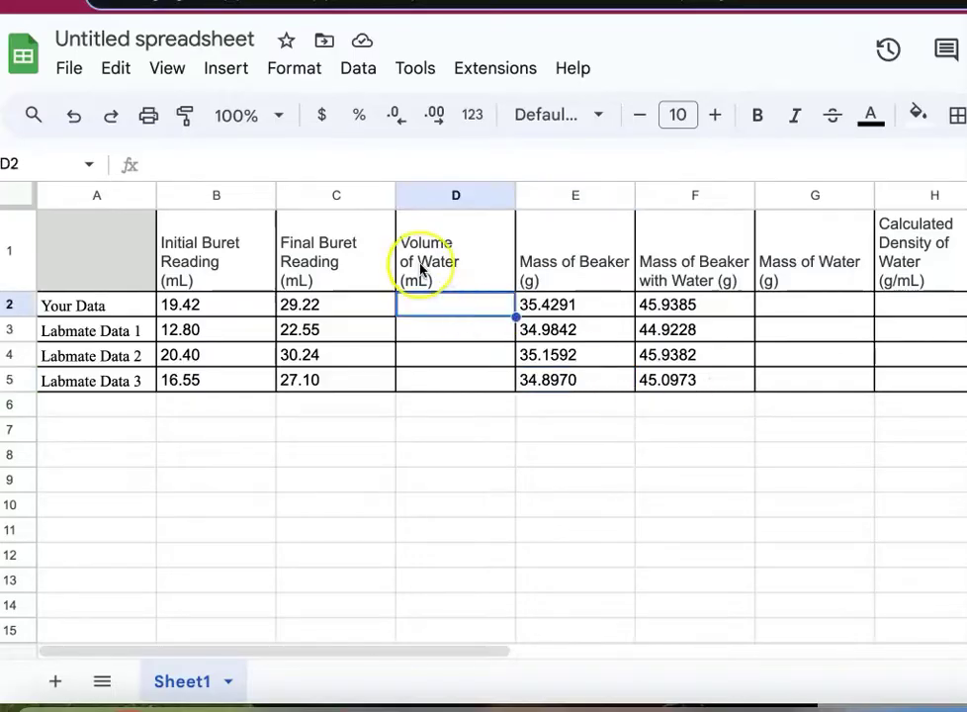
{"action": "left_click", "coordinate": [414, 297]}
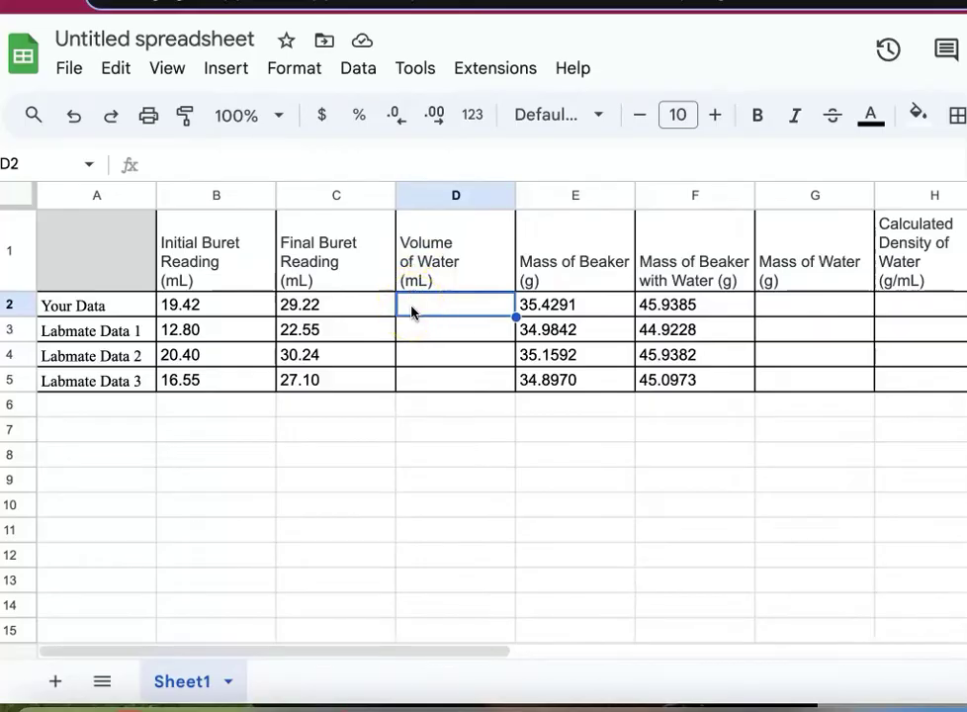
{"action": "type", "text": "="}
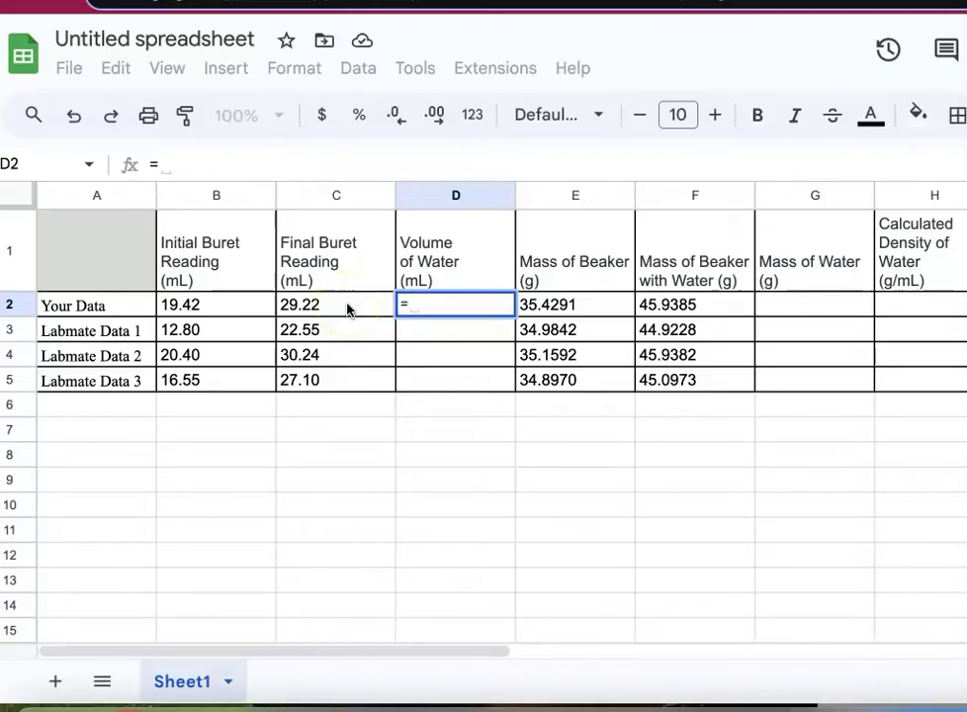
{"action": "type", "text": "C2"}
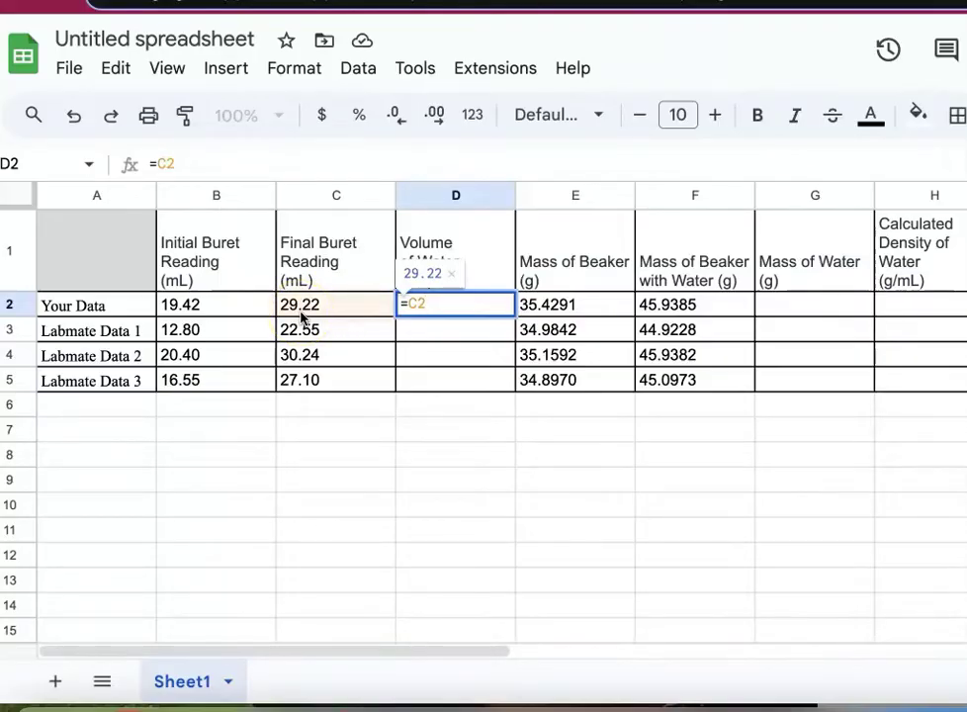
{"action": "key", "text": "BackSpace"}
{"action": "key", "text": "BackSpace"}
{"action": "key", "text": "BackSpace"}
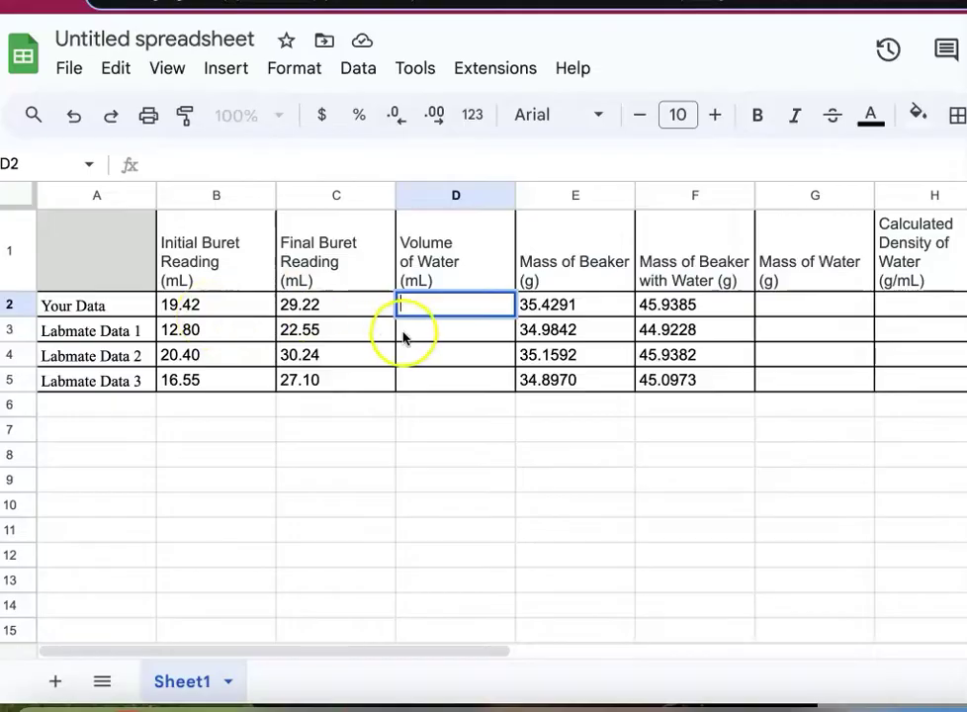
Enter the formula =C2-B2 in cell D2 to calculate the volume of water for Your Data.
{"action": "type", "text": "="}
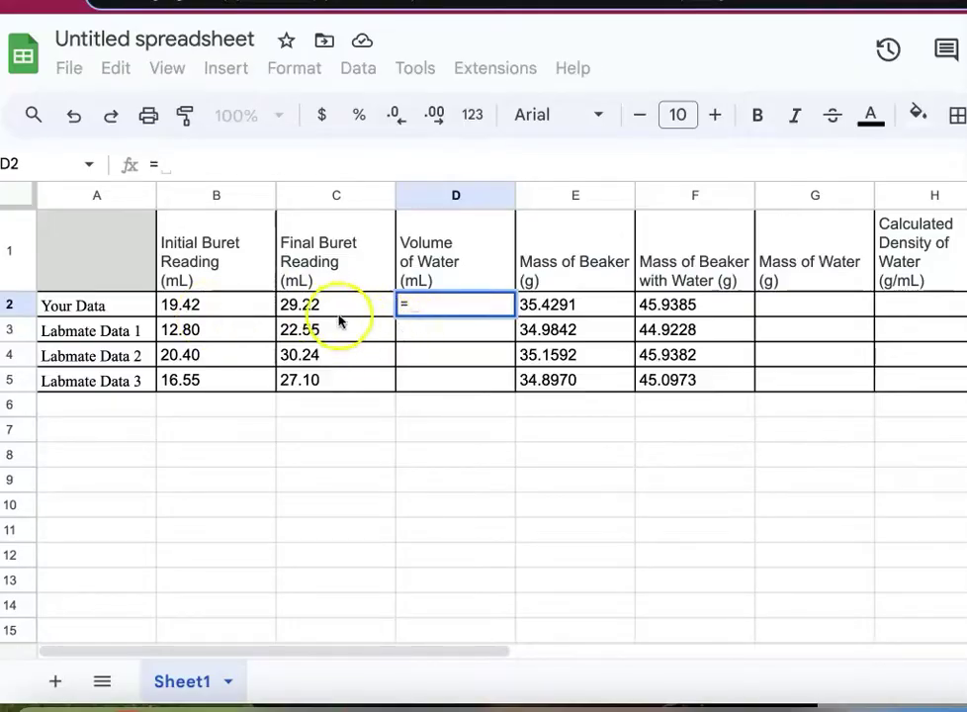
{"action": "left_click", "coordinate": [334, 307]}
{"action": "type", "text": "-"}
{"action": "left_click", "coordinate": [244, 307]}
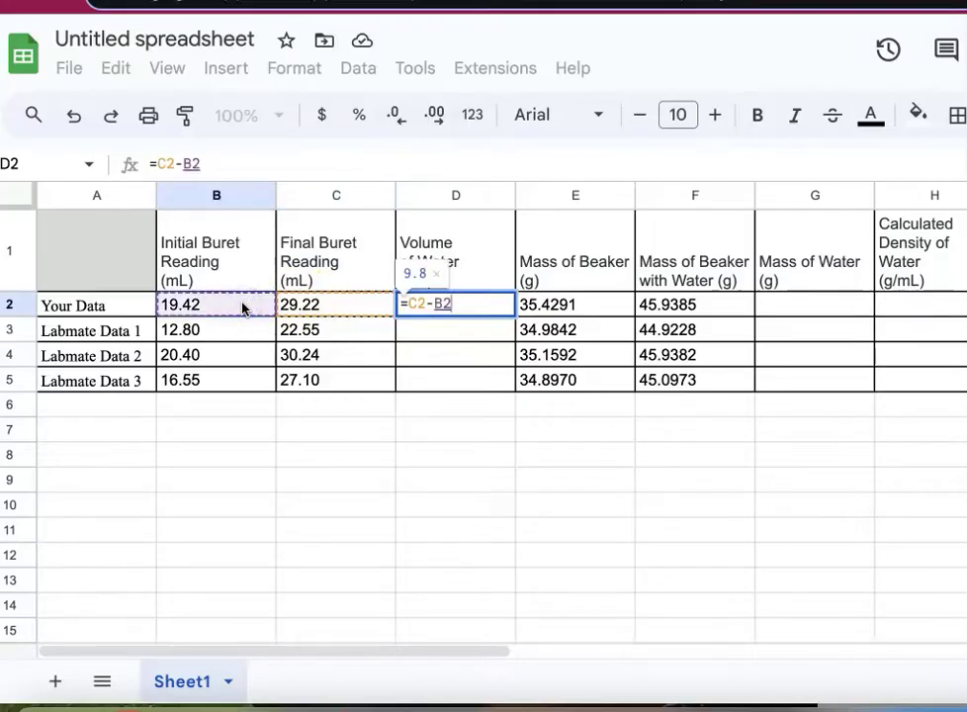
{"action": "key", "text": "Return"}
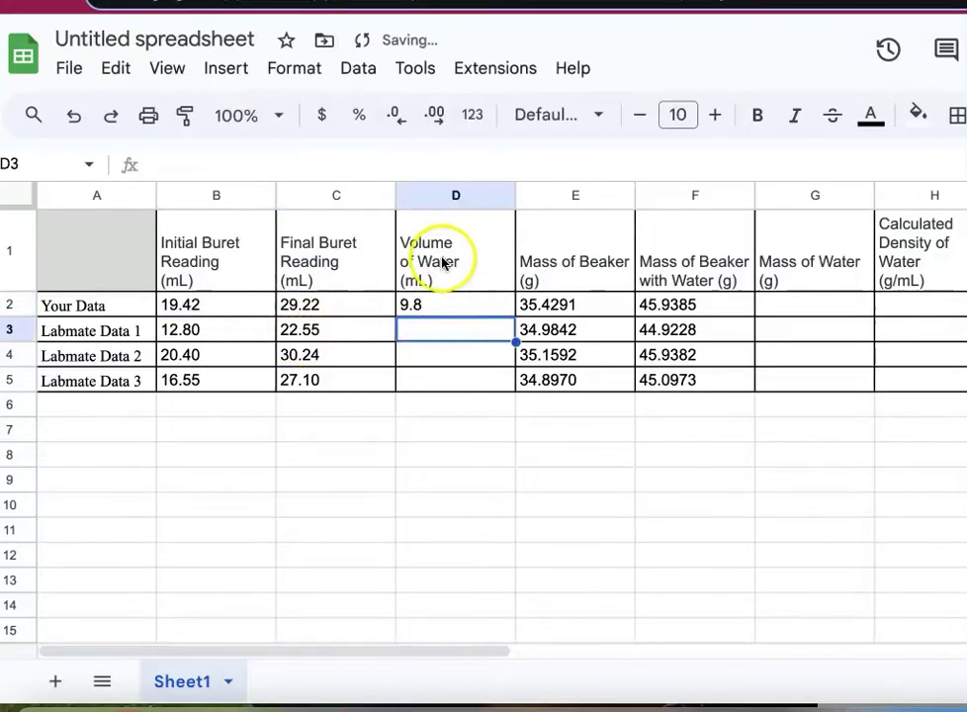
Copy the volume formula from D2 down through D5 for the three labmate rows.
{"action": "left_click", "coordinate": [435, 307]}
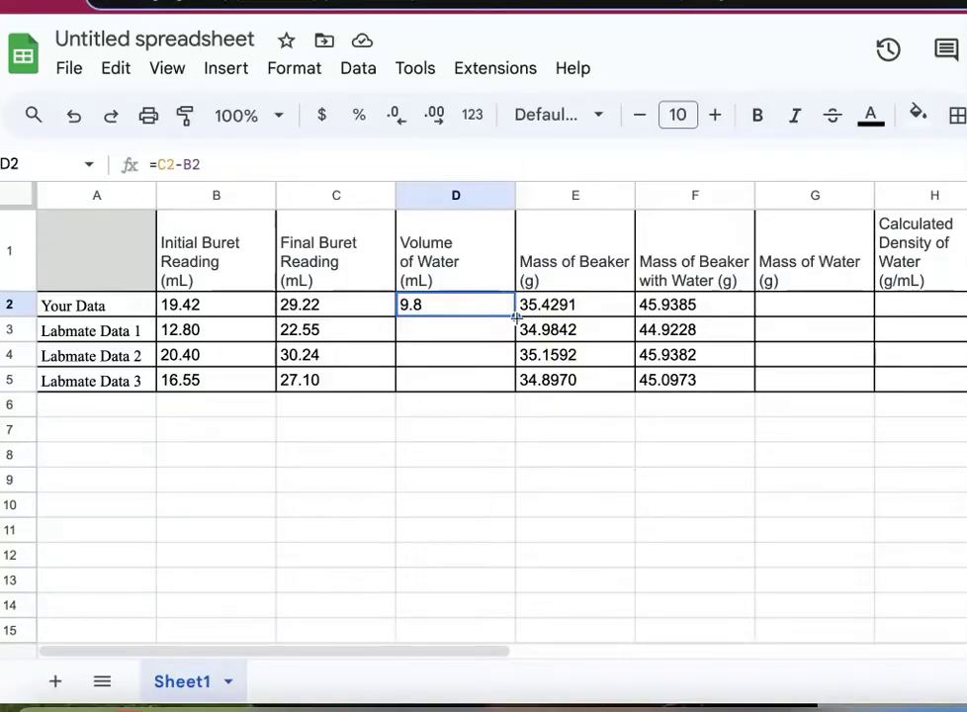
{"action": "left_click", "coordinate": [460, 319]}
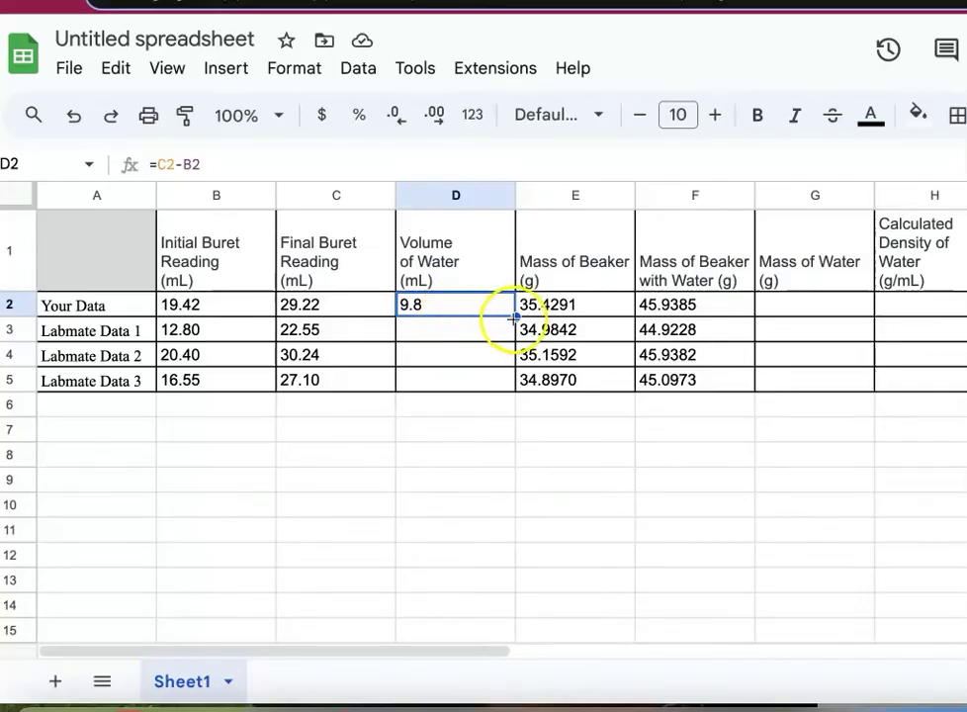
{"action": "left_click_drag", "start_coordinate": [513, 317], "coordinate": [511, 396]}
{"action": "left_click", "coordinate": [484, 469]}
{"action": "key", "text": "Up"}
{"action": "key", "text": "Up"}
{"action": "key", "text": "ctrl+v"}
{"action": "left_click", "coordinate": [483, 468]}
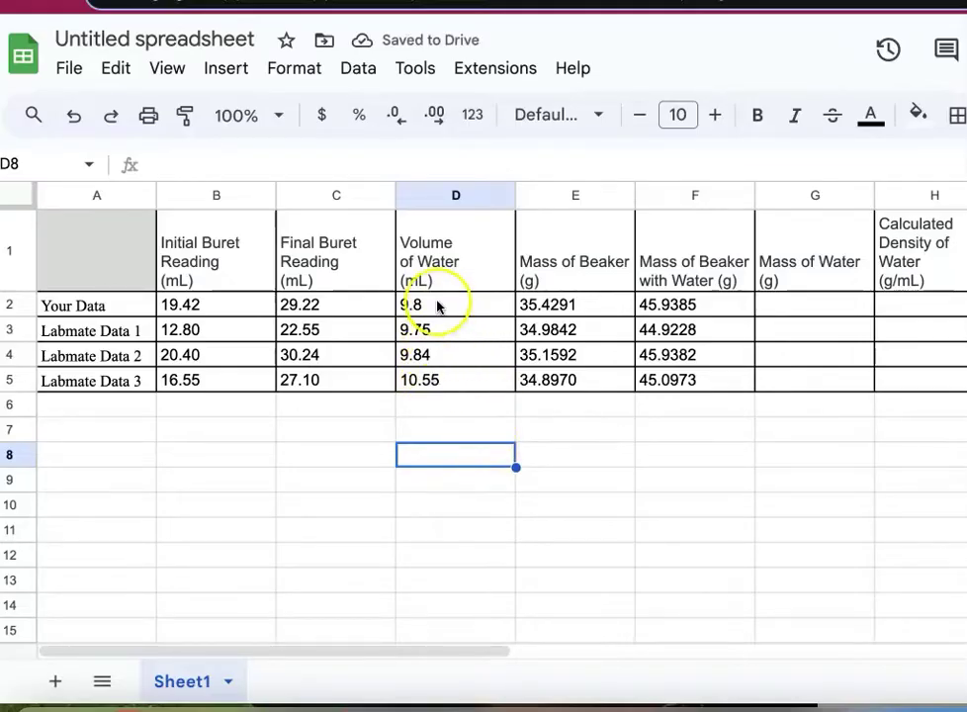
Check the copied volume formulas in D2:D5 and show the volume in D2 with two decimal places.
{"action": "left_click", "coordinate": [438, 306]}
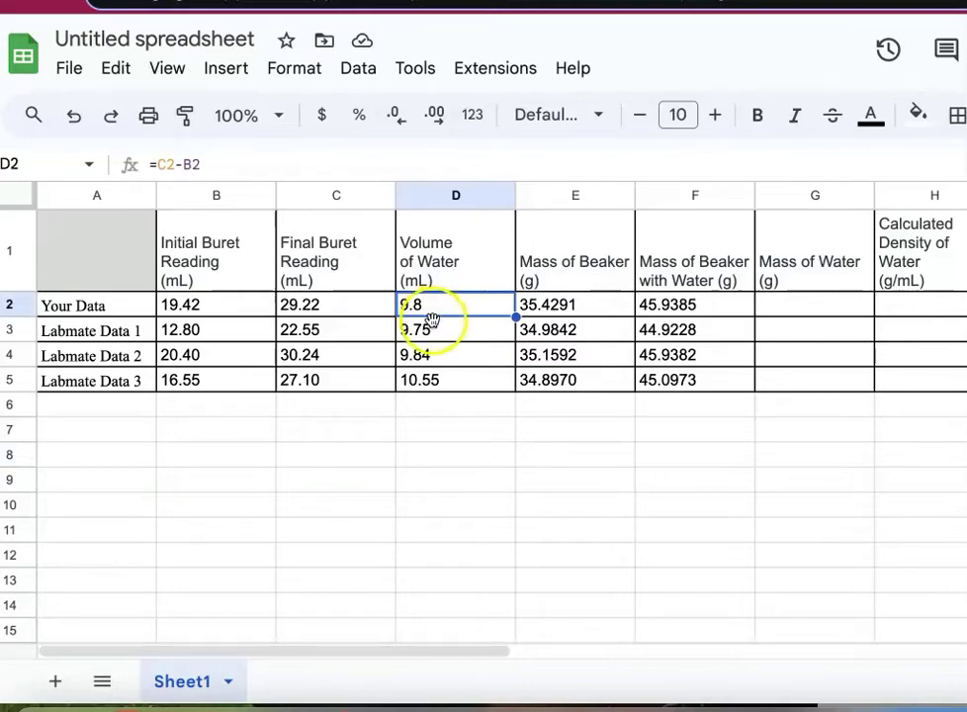
{"action": "left_click", "coordinate": [432, 332]}
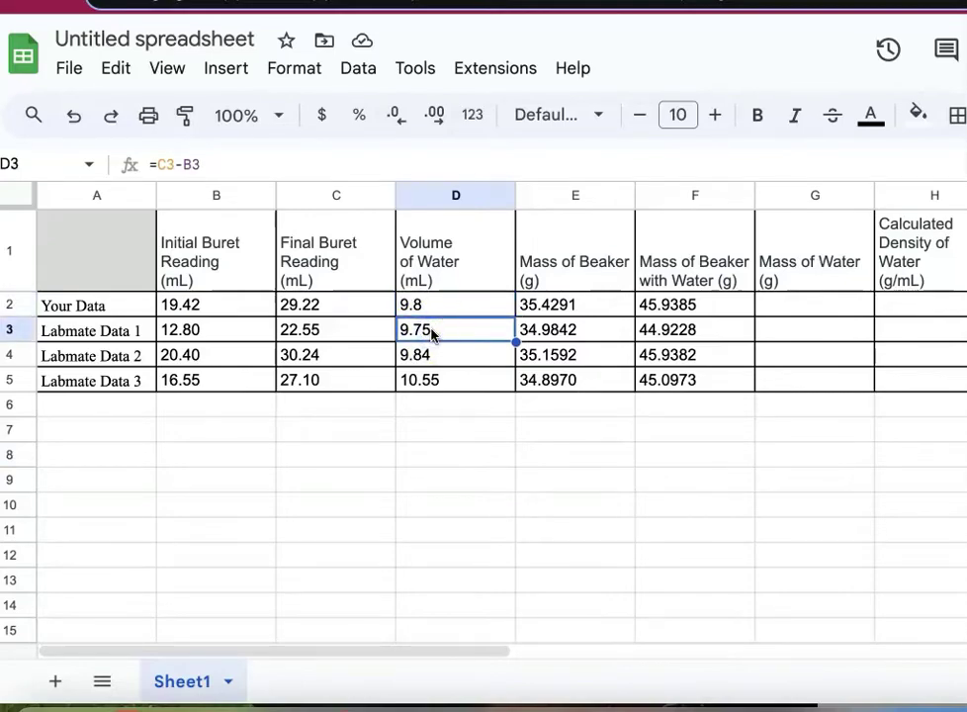
{"action": "left_click", "coordinate": [427, 357]}
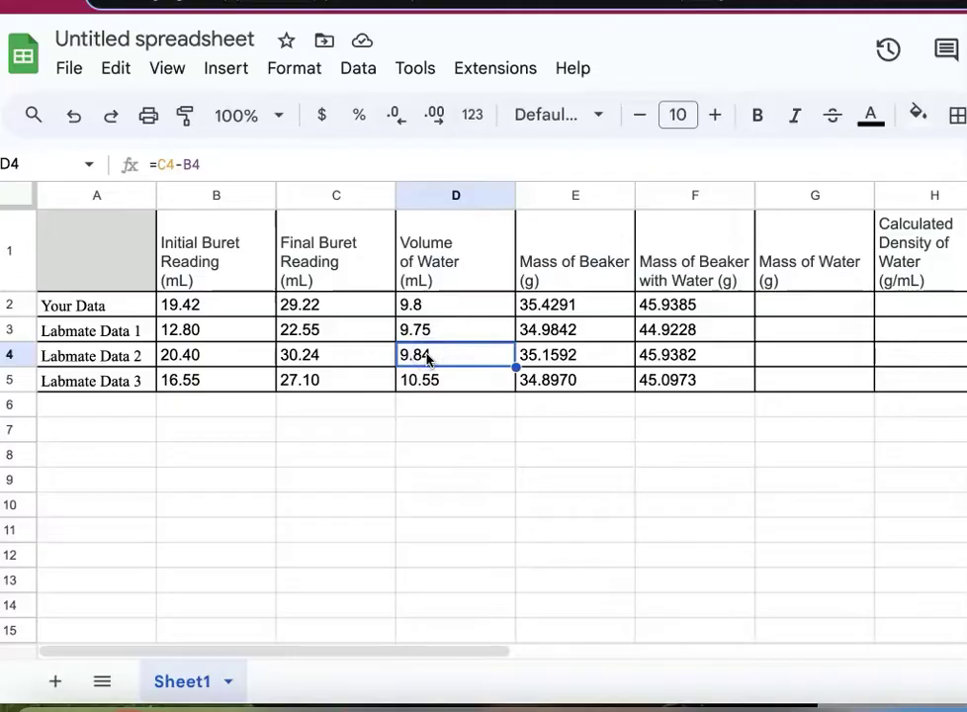
{"action": "left_click", "coordinate": [429, 379]}
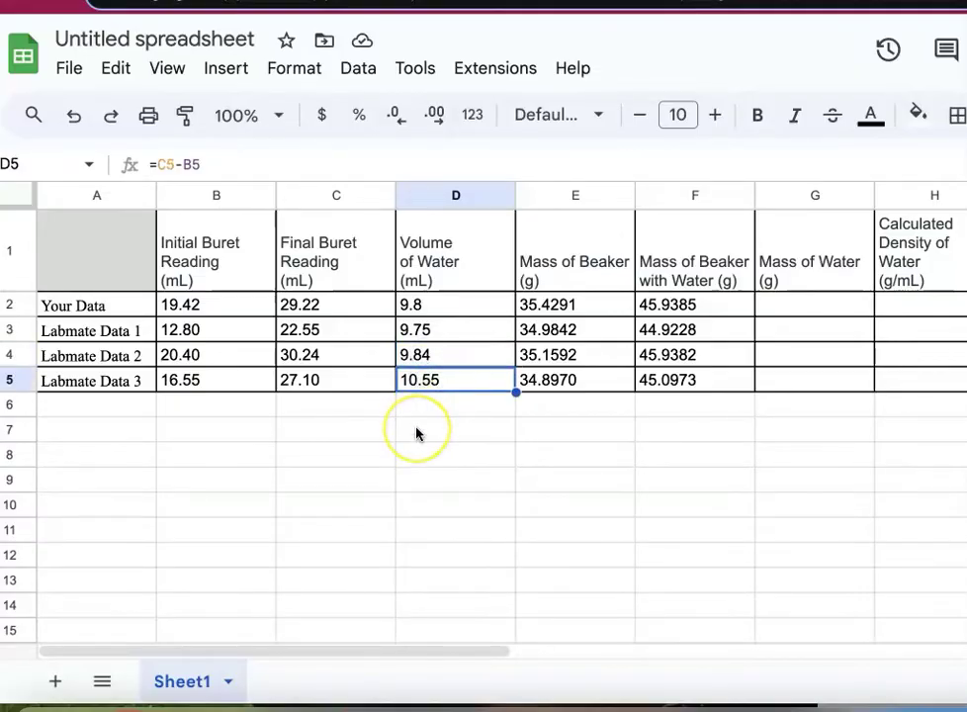
{"action": "mouse_move", "coordinate": [437, 303]}
{"action": "left_mouse_down"}
{"action": "mouse_move", "coordinate": [431, 378]}
{"action": "mouse_move", "coordinate": [441, 312]}
{"action": "left_mouse_up"}
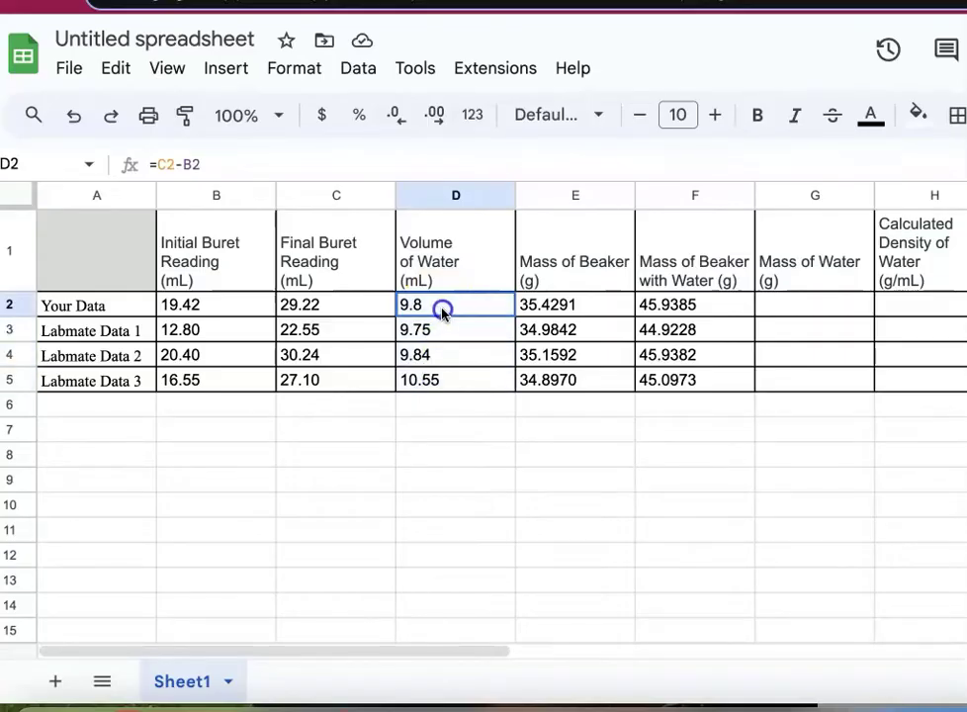
{"action": "left_click", "coordinate": [436, 117]}
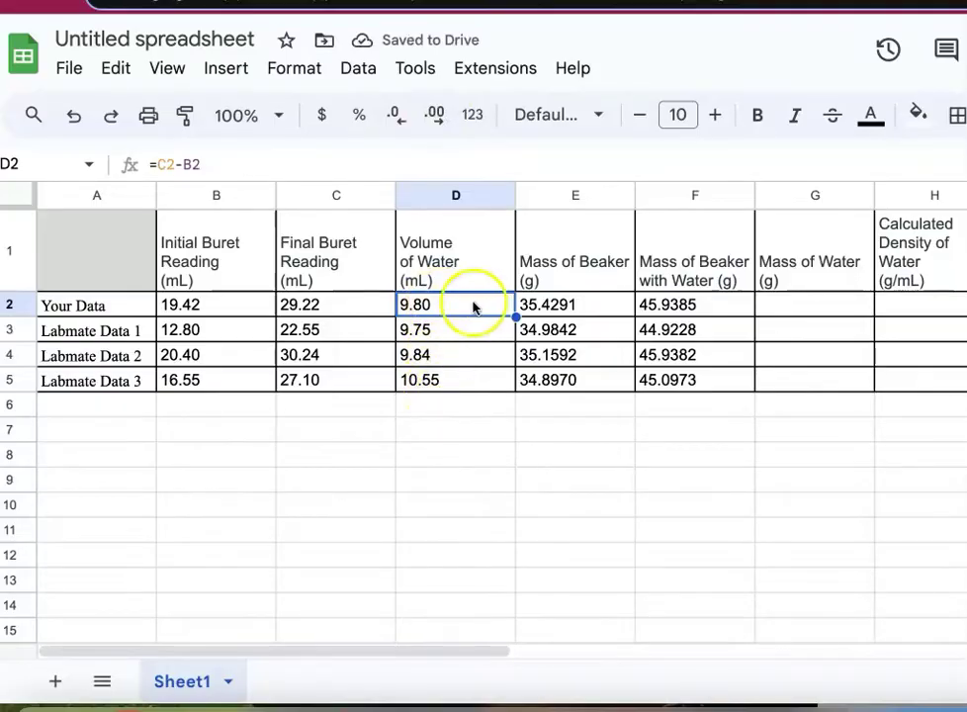
Enter the formula =F2-E2 in cell G2 to calculate the mass of water for Your Data.
{"action": "left_click", "coordinate": [774, 309]}
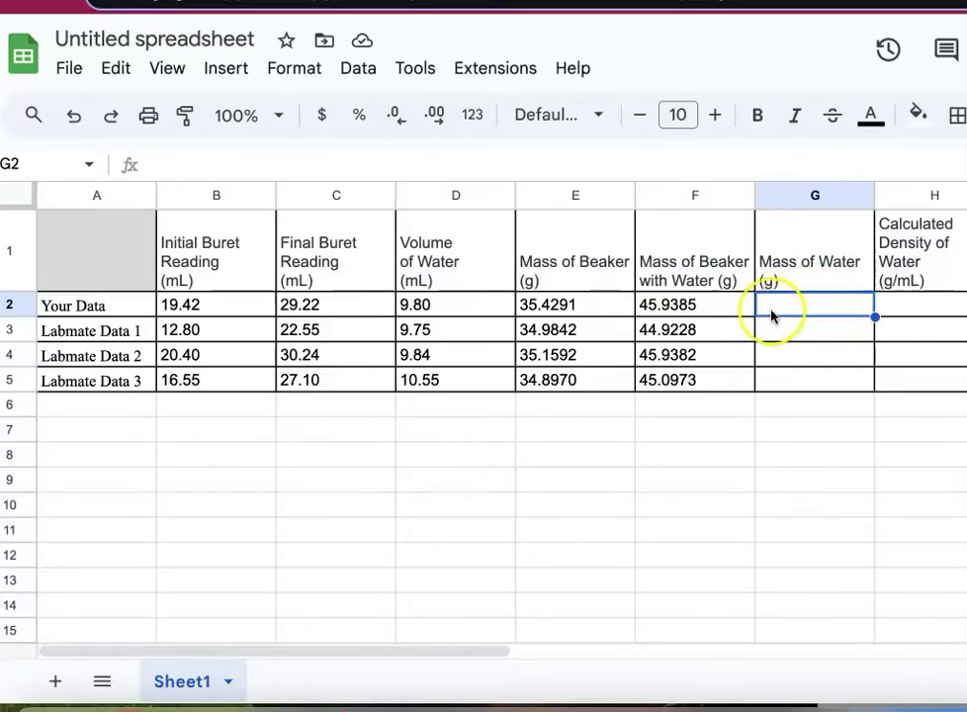
{"action": "left_click", "coordinate": [708, 307]}
{"action": "left_click", "coordinate": [608, 304]}
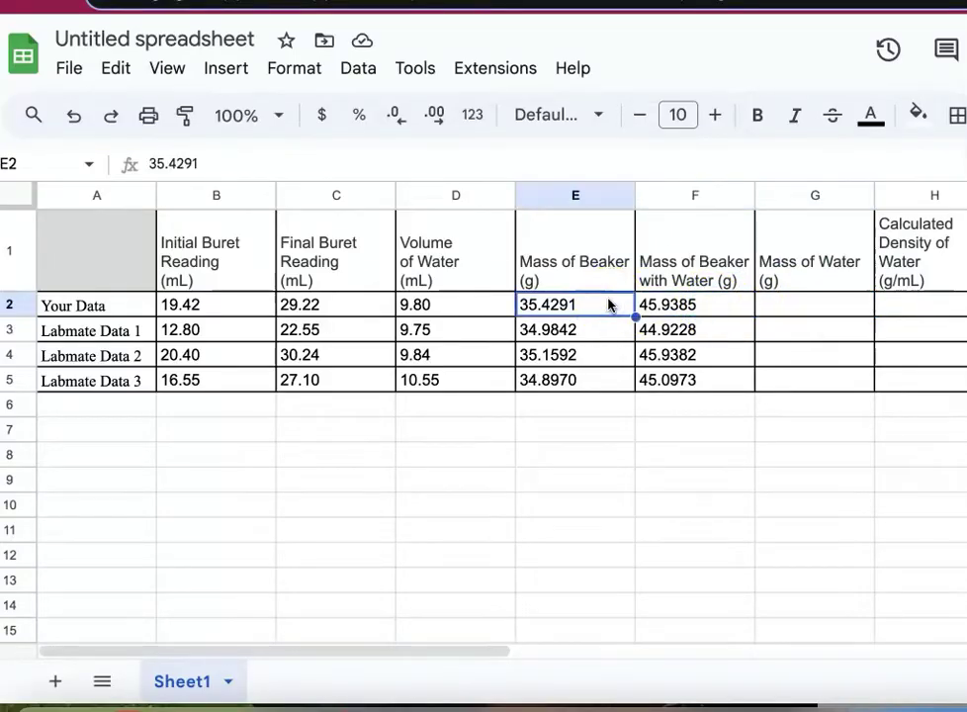
{"action": "left_click", "coordinate": [787, 307]}
{"action": "type", "text": "="}
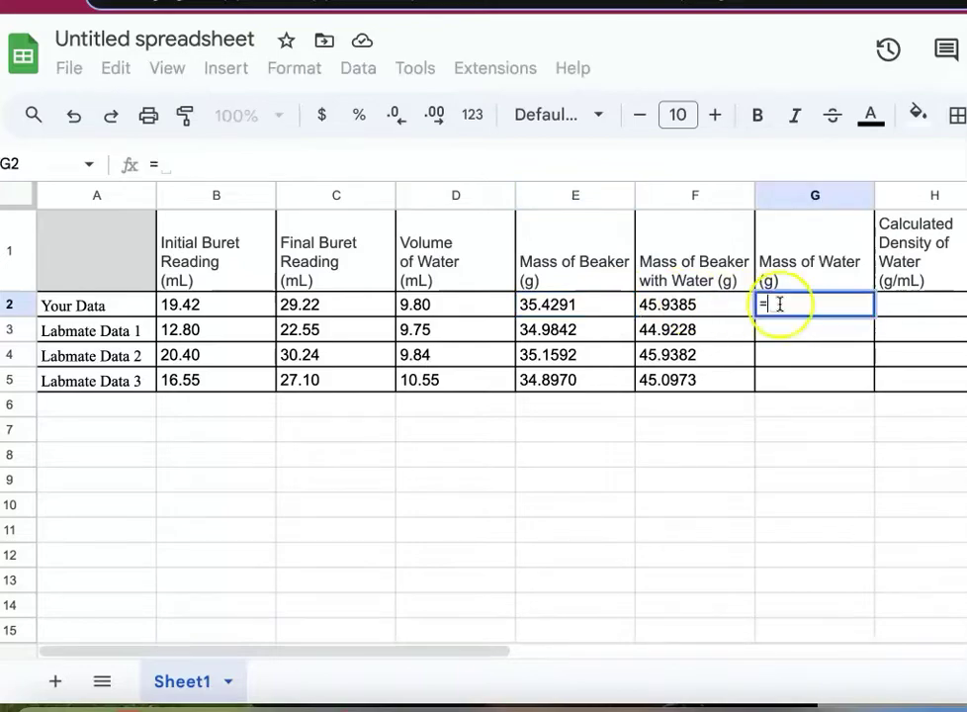
{"action": "left_click", "coordinate": [729, 306]}
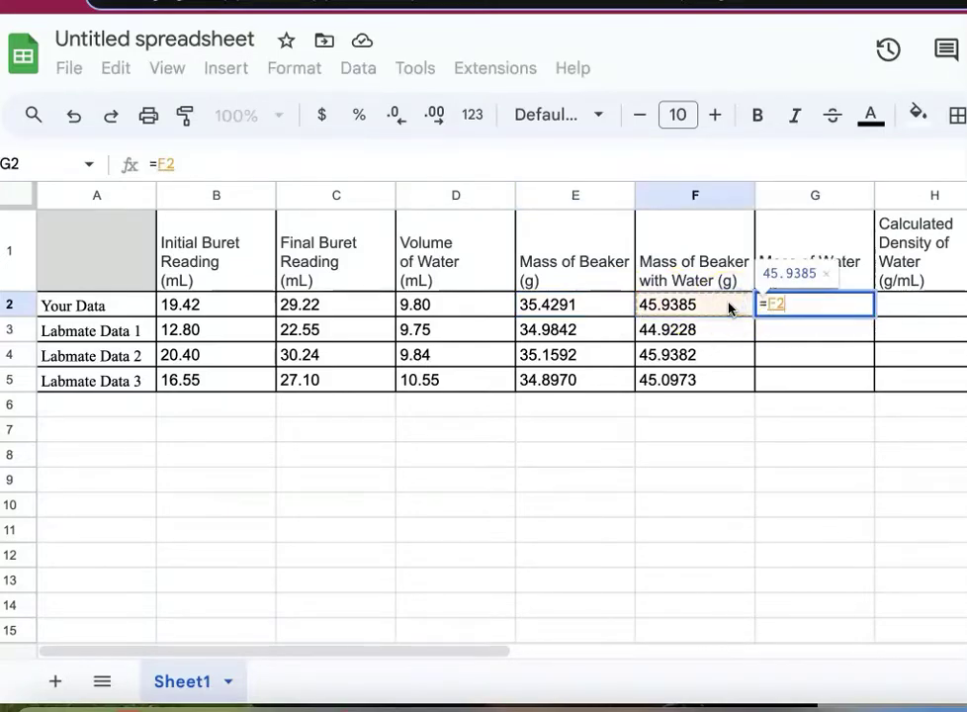
{"action": "type", "text": "-"}
{"action": "left_click", "coordinate": [589, 303]}
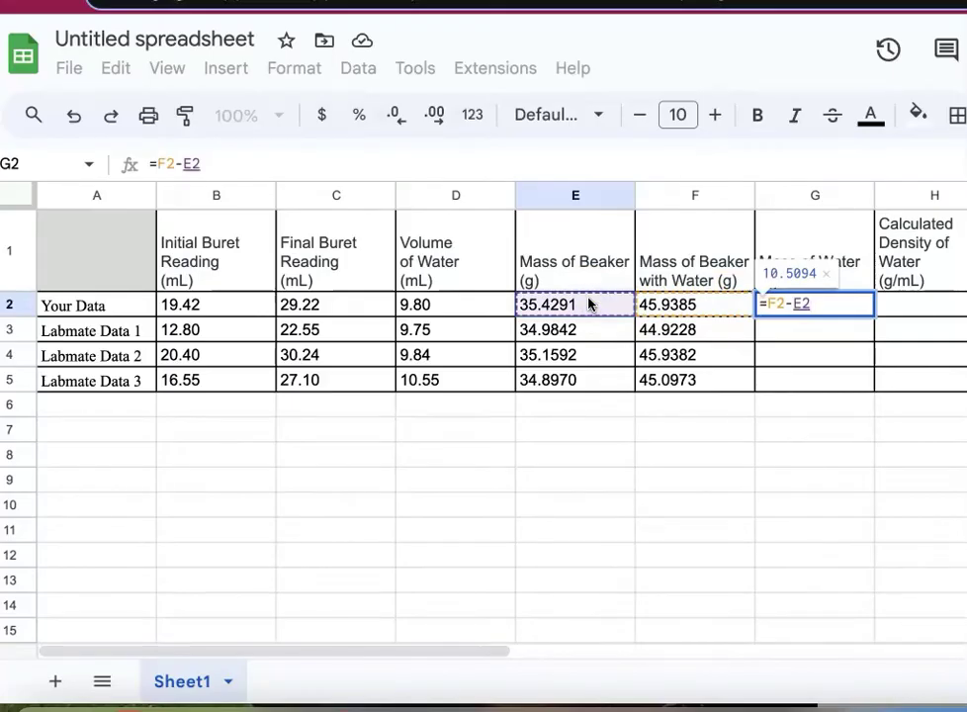
{"action": "key", "text": "Return"}
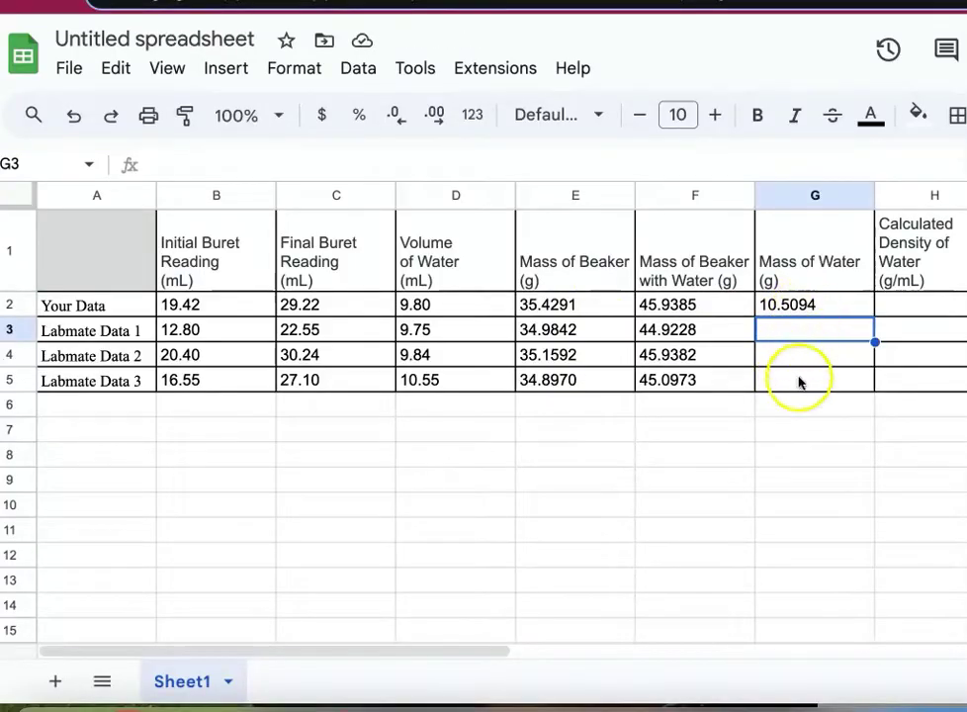
Copy the mass formula from G2 down through G5 and show four decimal places in G4.
{"action": "left_click", "coordinate": [806, 307]}
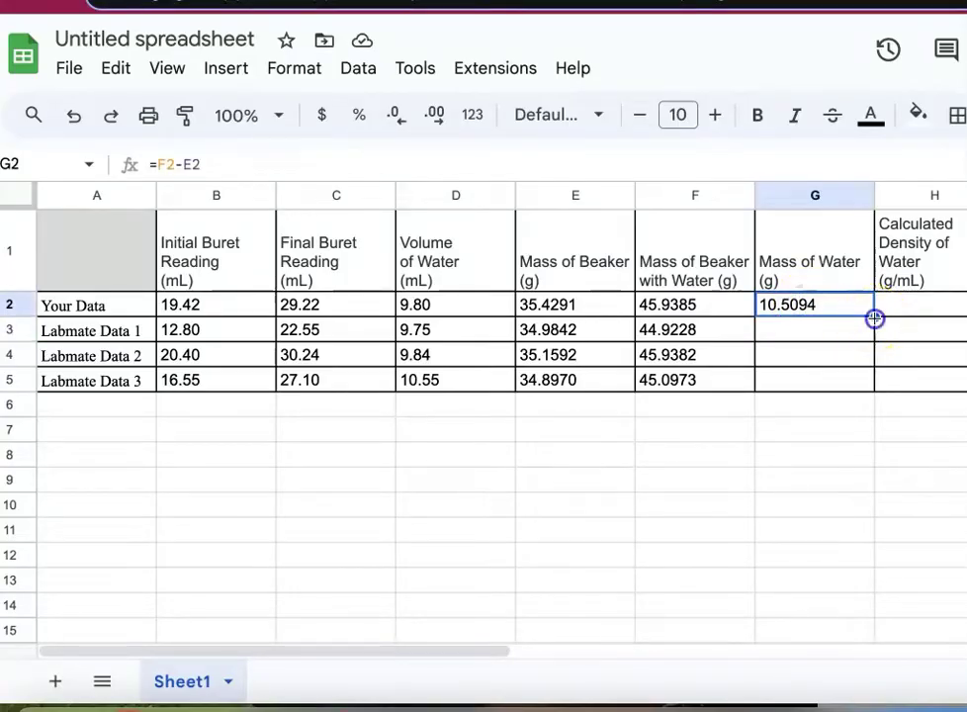
{"action": "left_click_drag", "start_coordinate": [874, 317], "coordinate": [873, 387]}
{"action": "key", "text": "Down"}
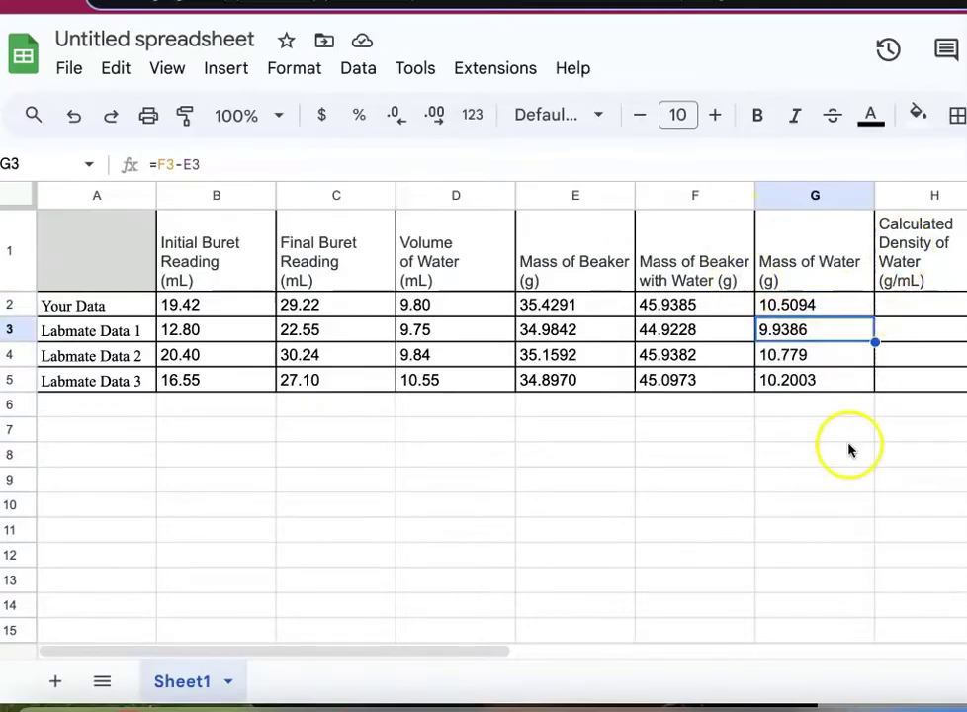
{"action": "left_click", "coordinate": [819, 354]}
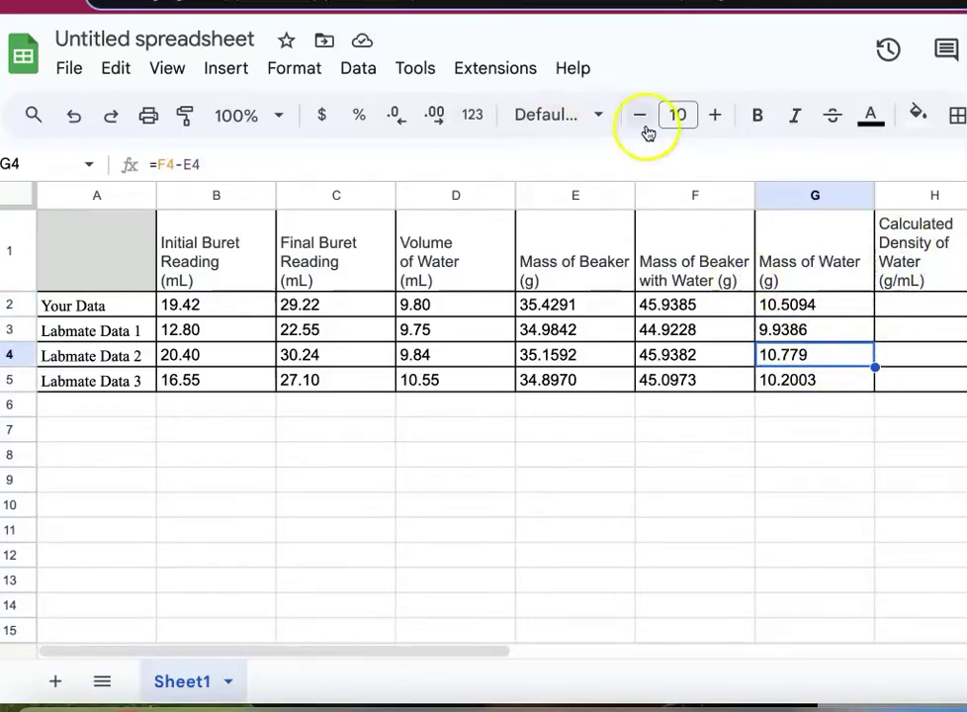
{"action": "left_click", "coordinate": [435, 121]}
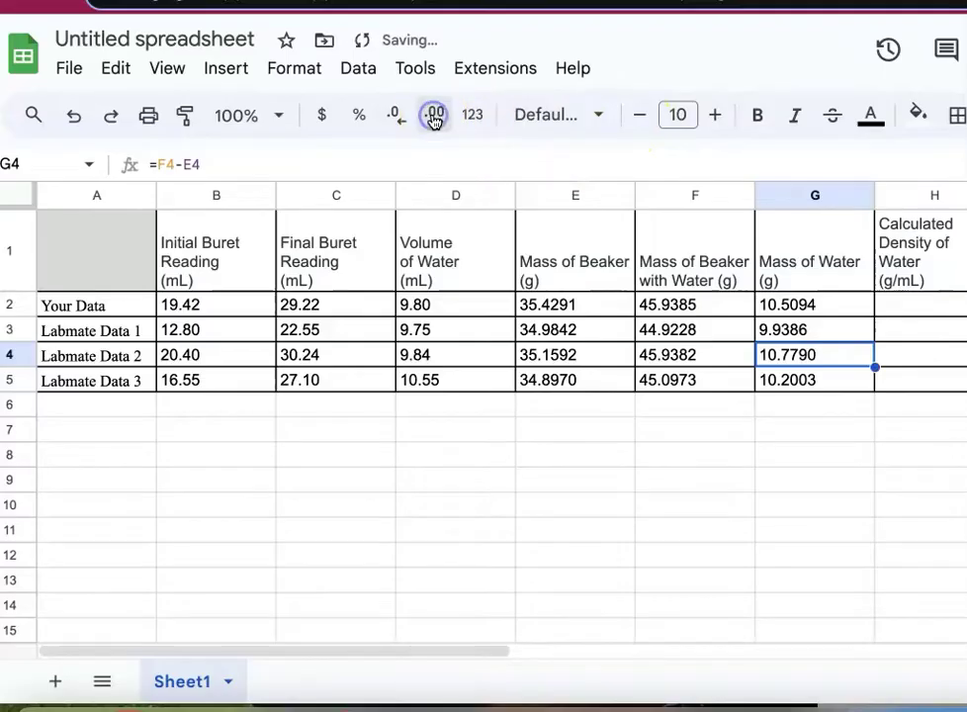
{"action": "left_click", "coordinate": [824, 364]}
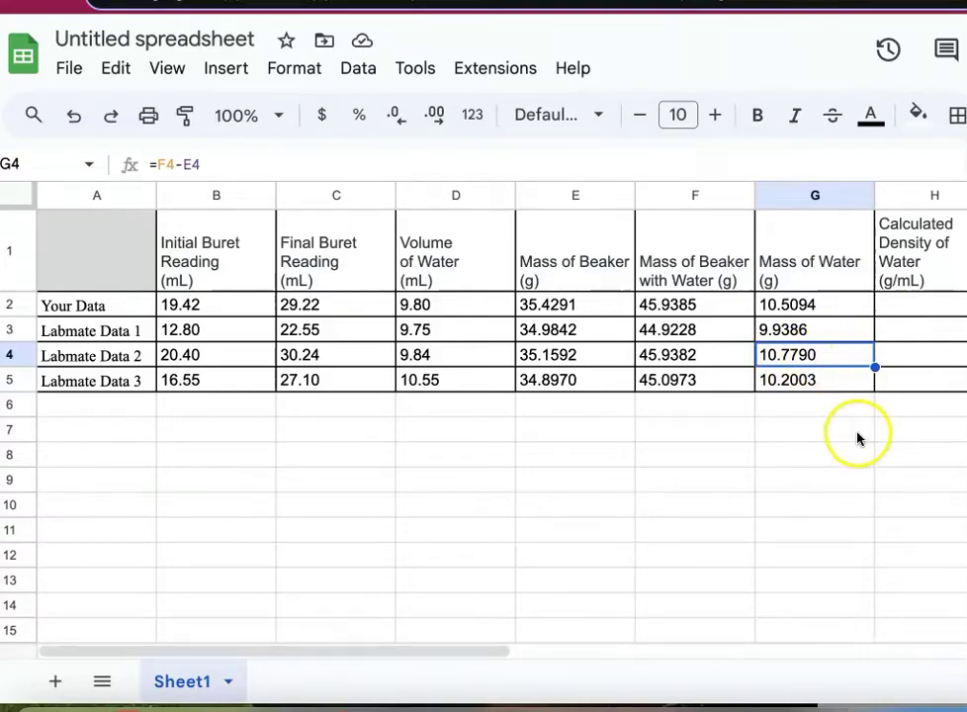
Enter the density formula =G2/D2 in cell H2 and accept the suggested autofill for H3:H5.
{"action": "left_click", "coordinate": [909, 308]}
{"action": "type", "text": "="}
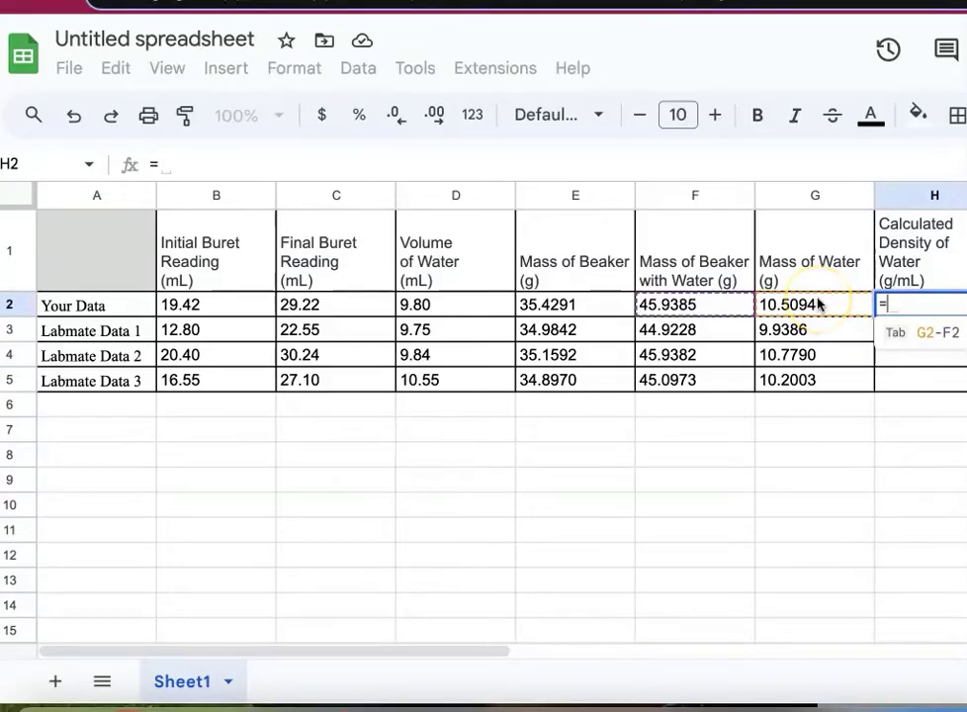
{"action": "left_click", "coordinate": [819, 303]}
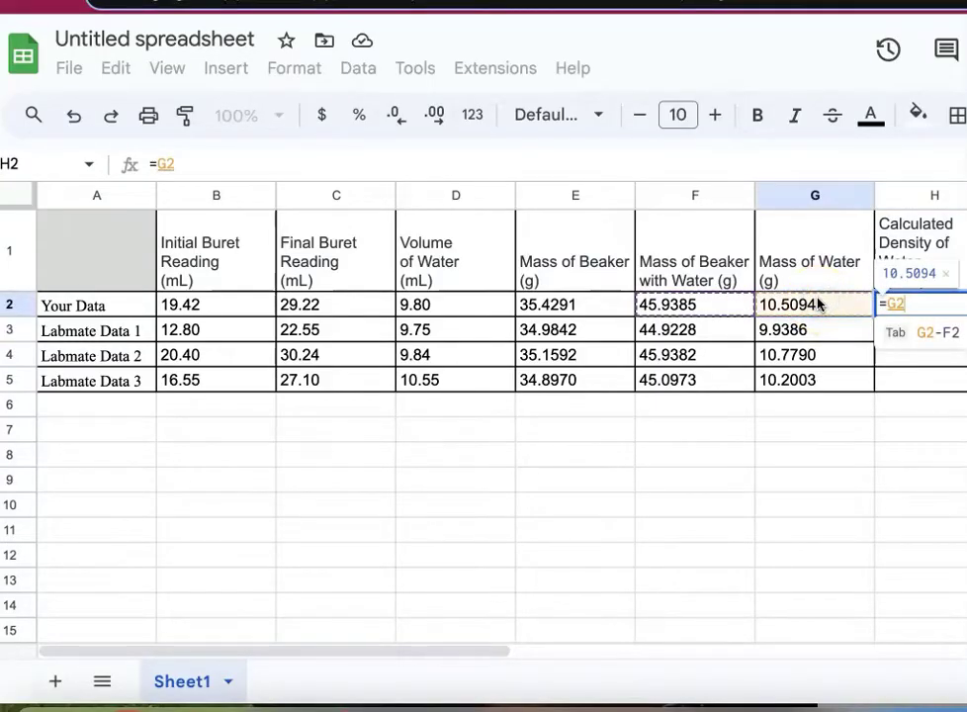
{"action": "type", "text": "/"}
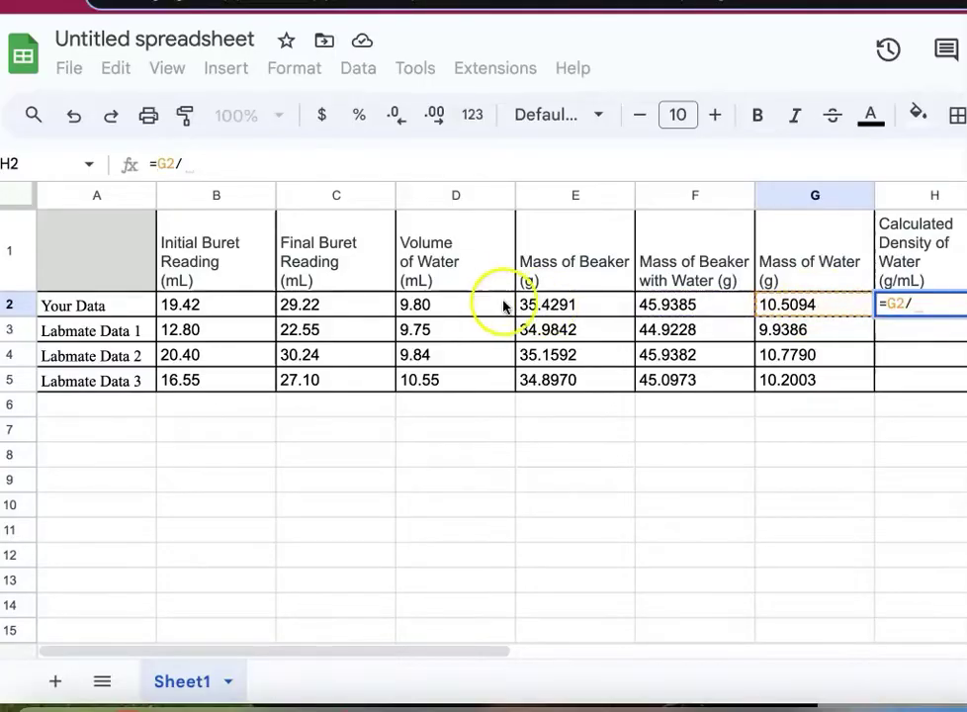
{"action": "left_click", "coordinate": [478, 305]}
{"action": "key", "text": "Return"}
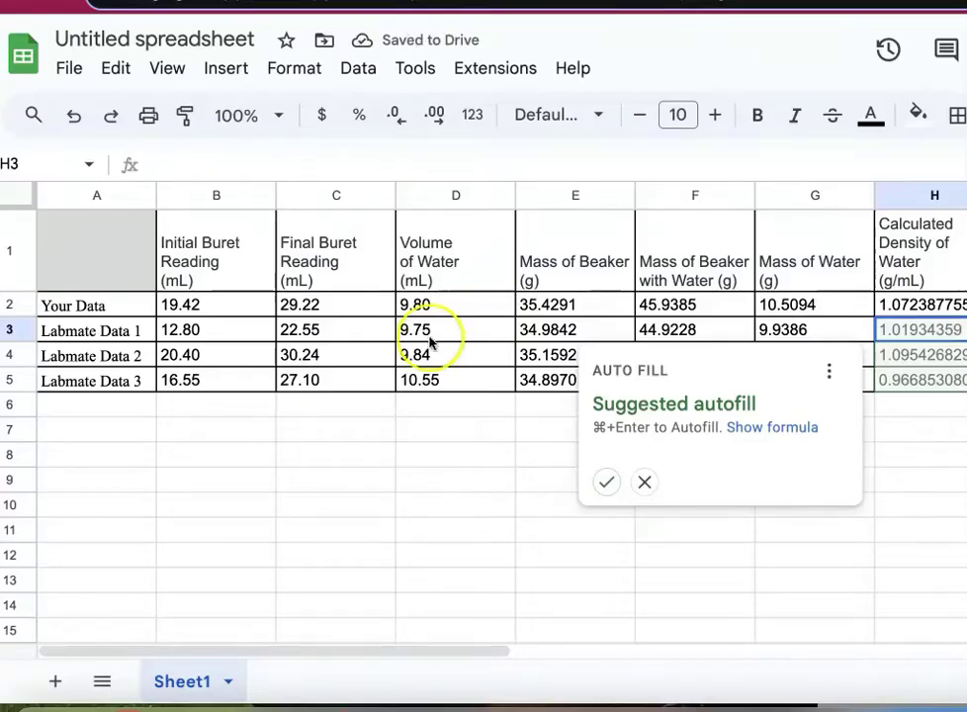
{"action": "left_click", "coordinate": [605, 485]}
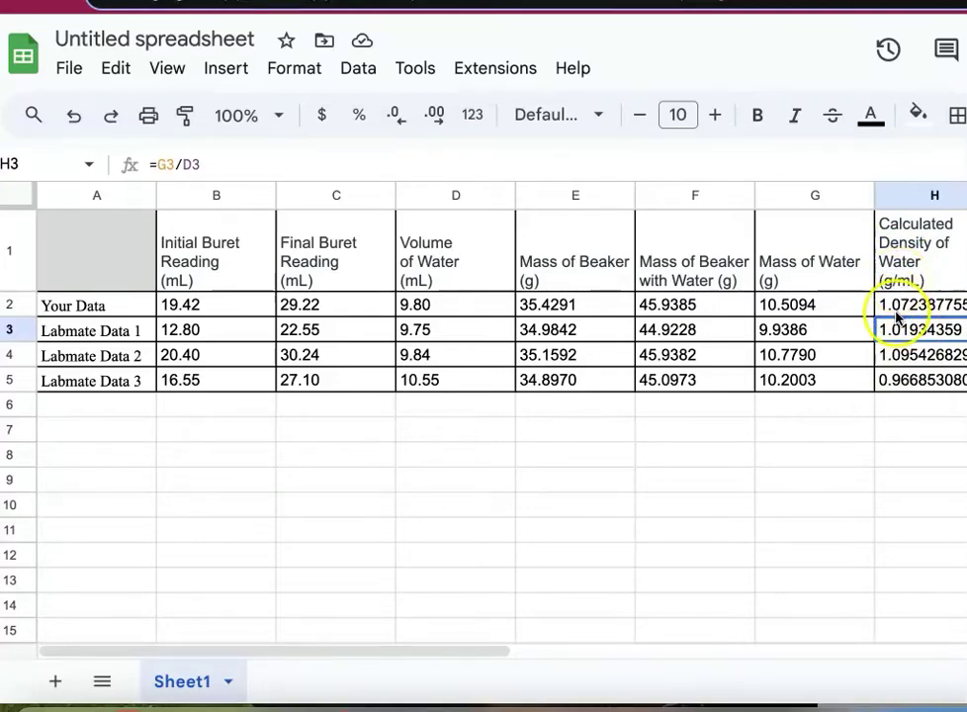
Review the density and mass of water formulas, and reduce the densities in H2:H5 to three decimal places.
{"action": "left_click", "coordinate": [895, 356]}
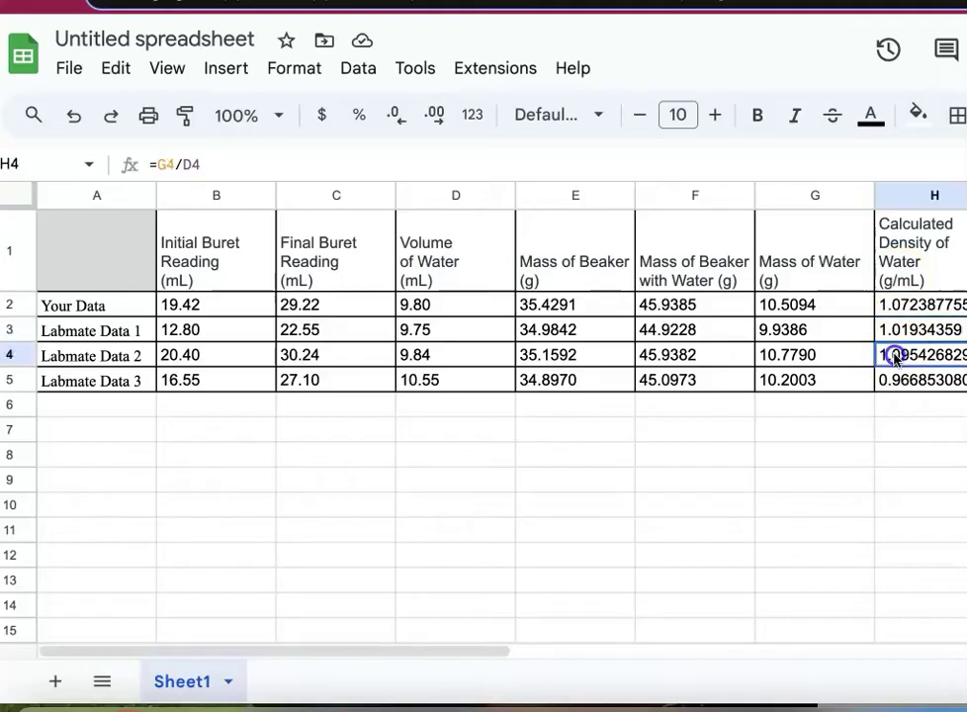
{"action": "left_click_drag", "start_coordinate": [892, 306], "coordinate": [890, 380]}
{"action": "left_click", "coordinate": [895, 291]}
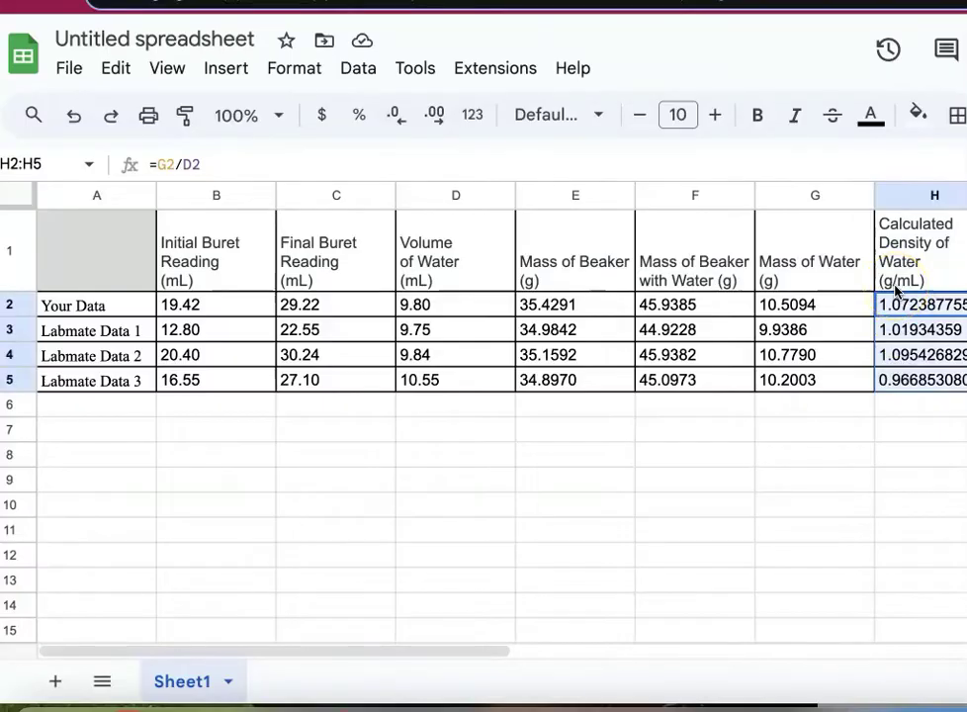
{"action": "left_click", "coordinate": [819, 310]}
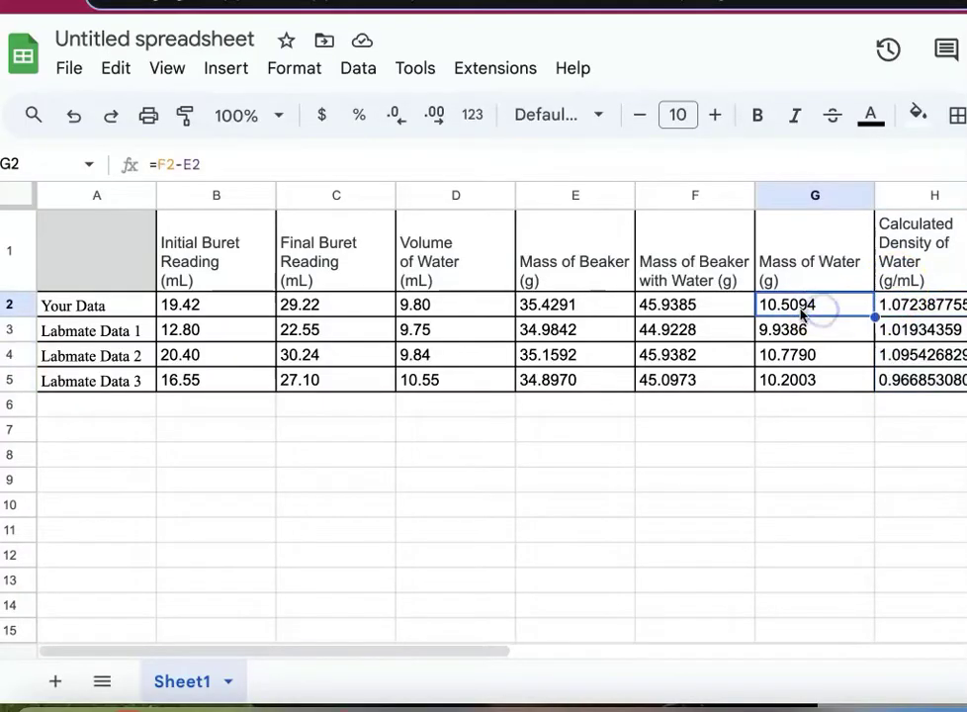
{"action": "left_click", "coordinate": [802, 312]}
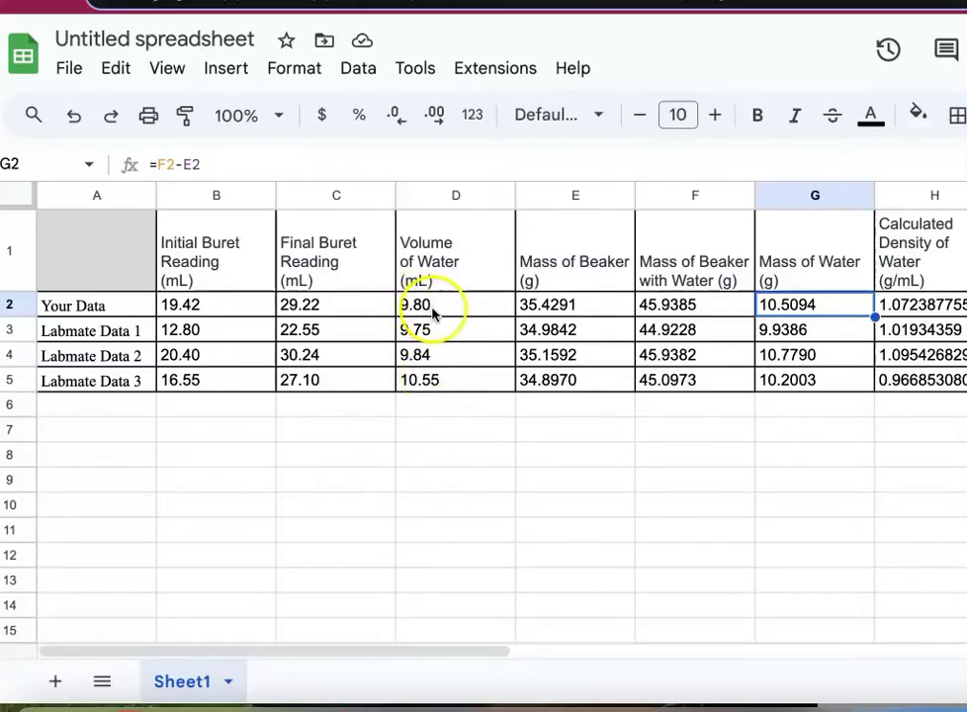
{"action": "left_click", "coordinate": [927, 306]}
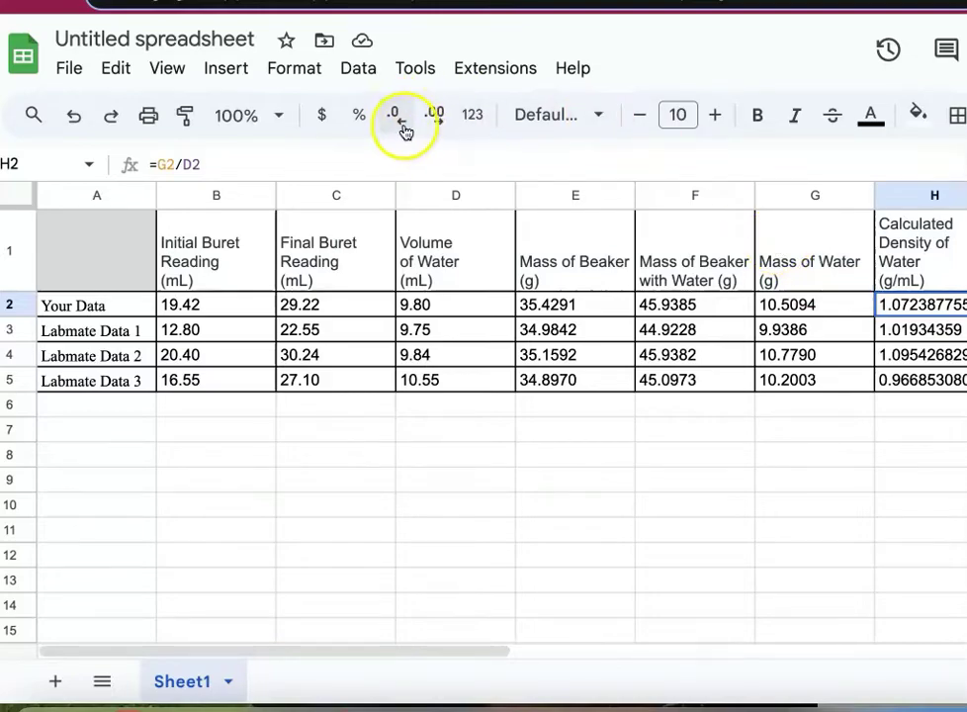
{"action": "left_click_drag", "start_coordinate": [917, 384], "coordinate": [914, 308]}
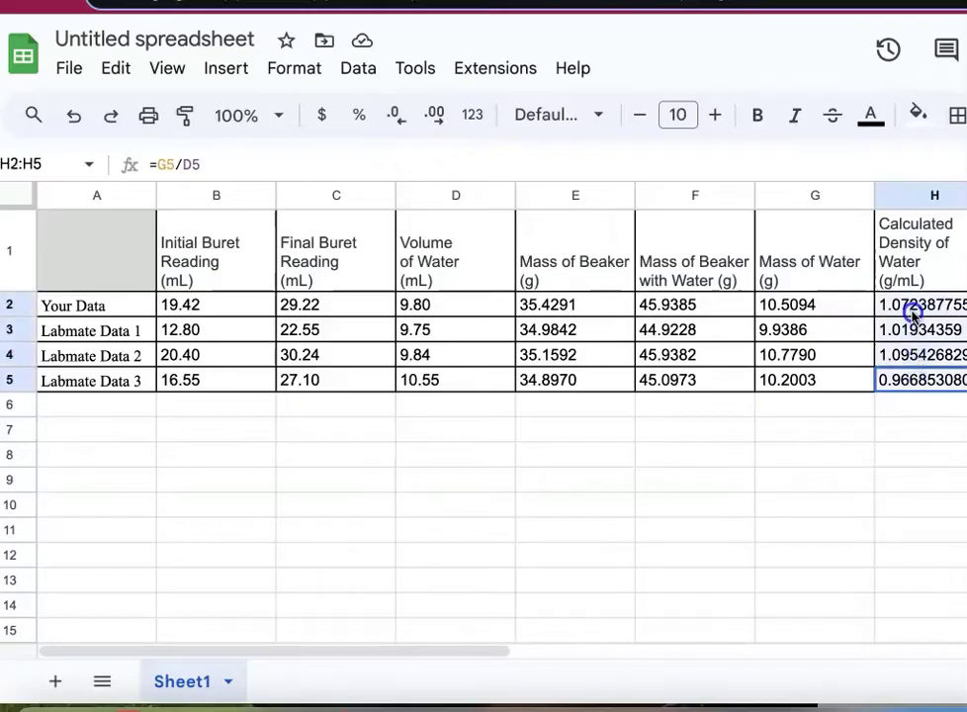
{"action": "left_click", "coordinate": [400, 114]}
{"action": "left_click", "coordinate": [400, 115]}
{"action": "left_click", "coordinate": [401, 114]}
{"action": "left_click", "coordinate": [400, 115]}
{"action": "left_click", "coordinate": [400, 114]}
{"action": "left_click", "coordinate": [400, 115]}
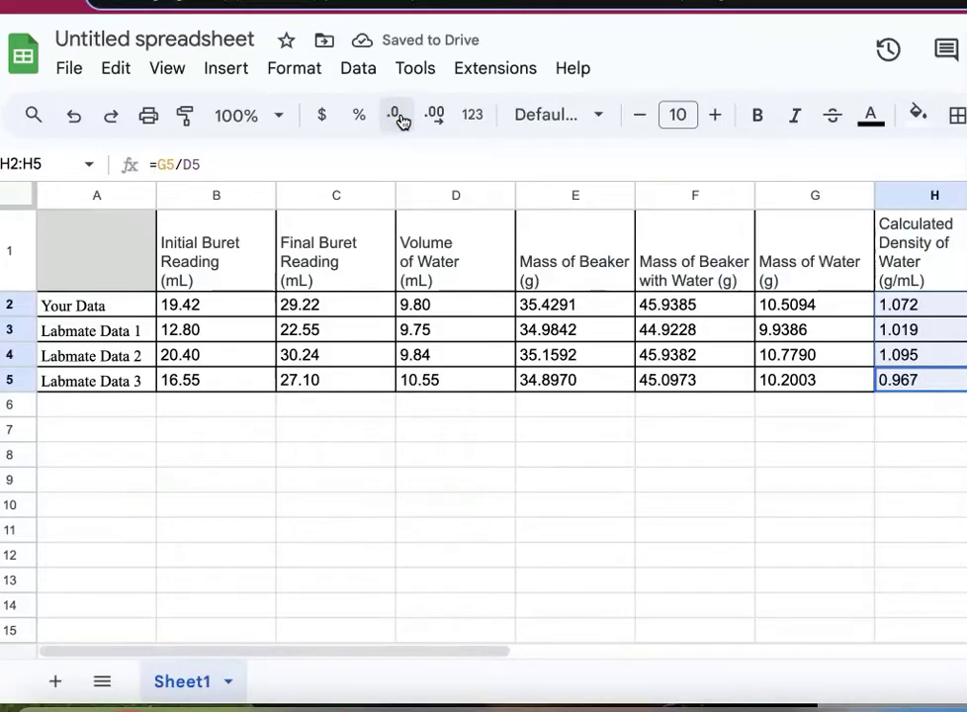
Show two decimal places for the densities in H2, H3 and H4, checking them against the volumes in column D.
{"action": "left_click", "coordinate": [459, 306]}
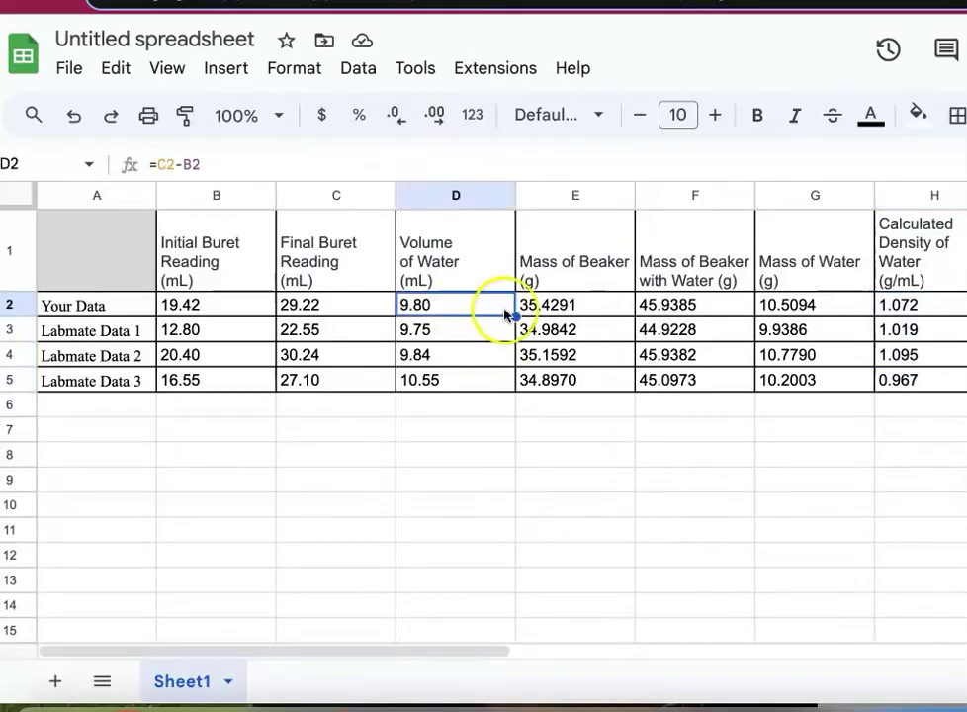
{"action": "left_click", "coordinate": [911, 308]}
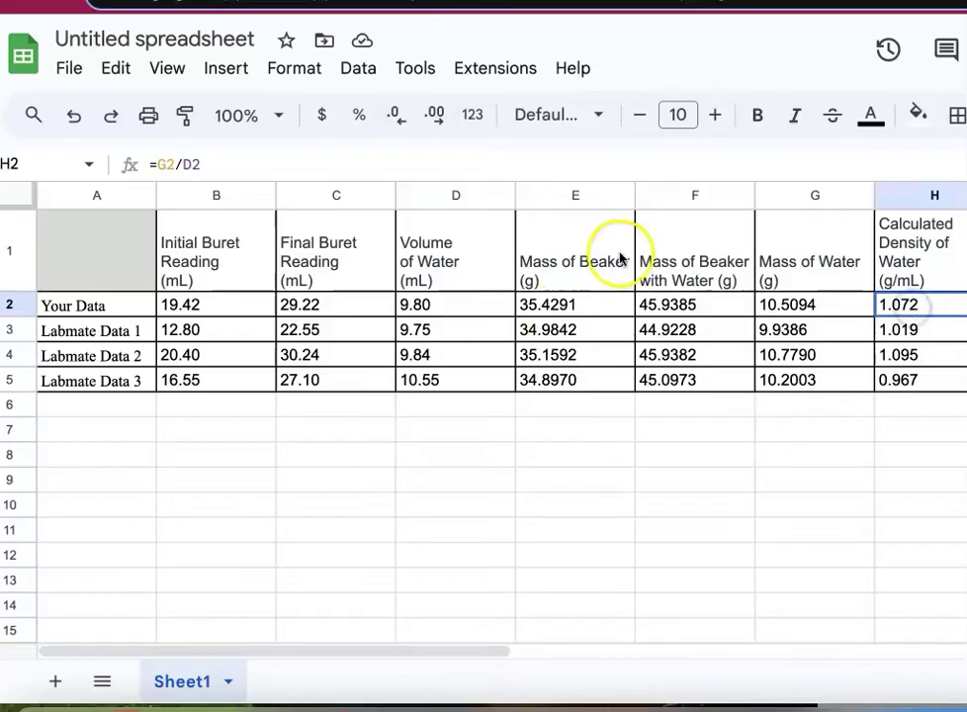
{"action": "left_click", "coordinate": [394, 118]}
{"action": "left_click", "coordinate": [899, 330]}
{"action": "left_click", "coordinate": [411, 127]}
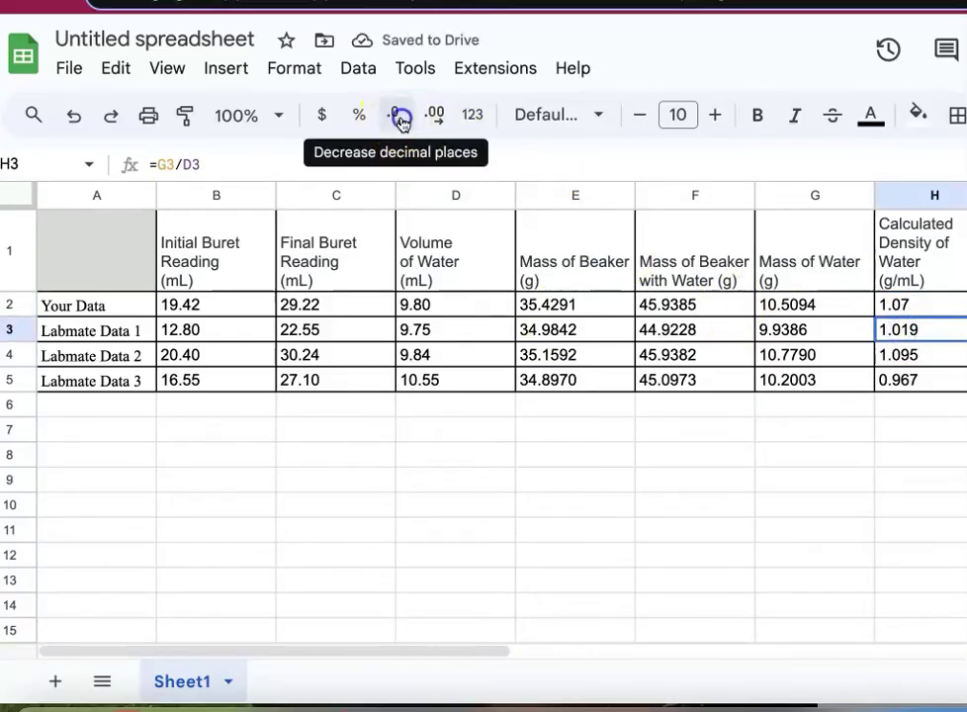
{"action": "left_click", "coordinate": [398, 119]}
{"action": "left_click", "coordinate": [898, 356]}
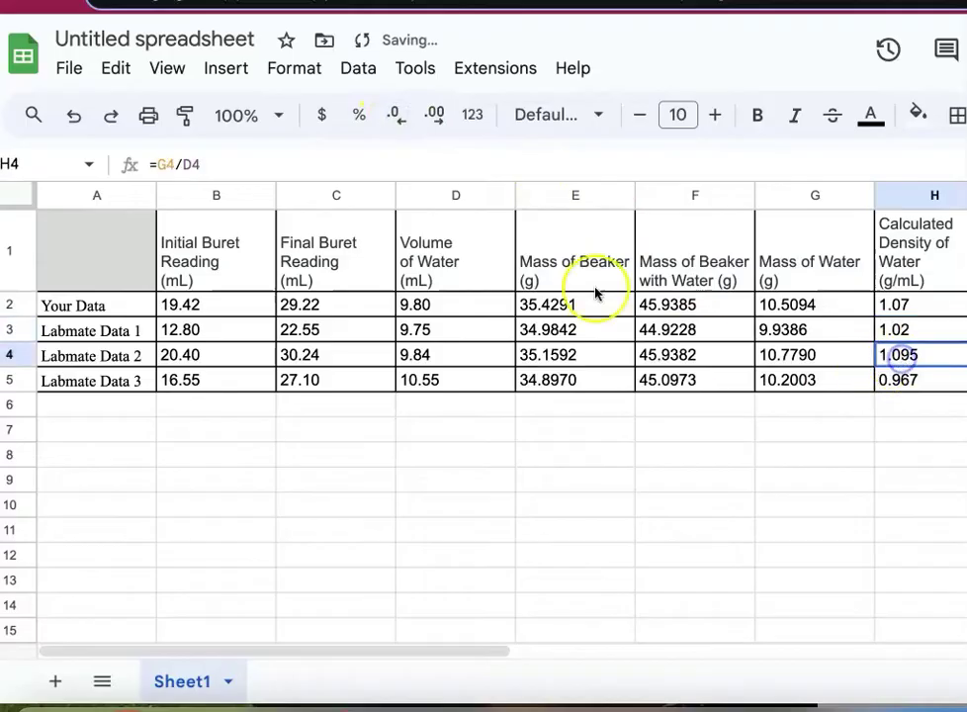
{"action": "left_click", "coordinate": [397, 119]}
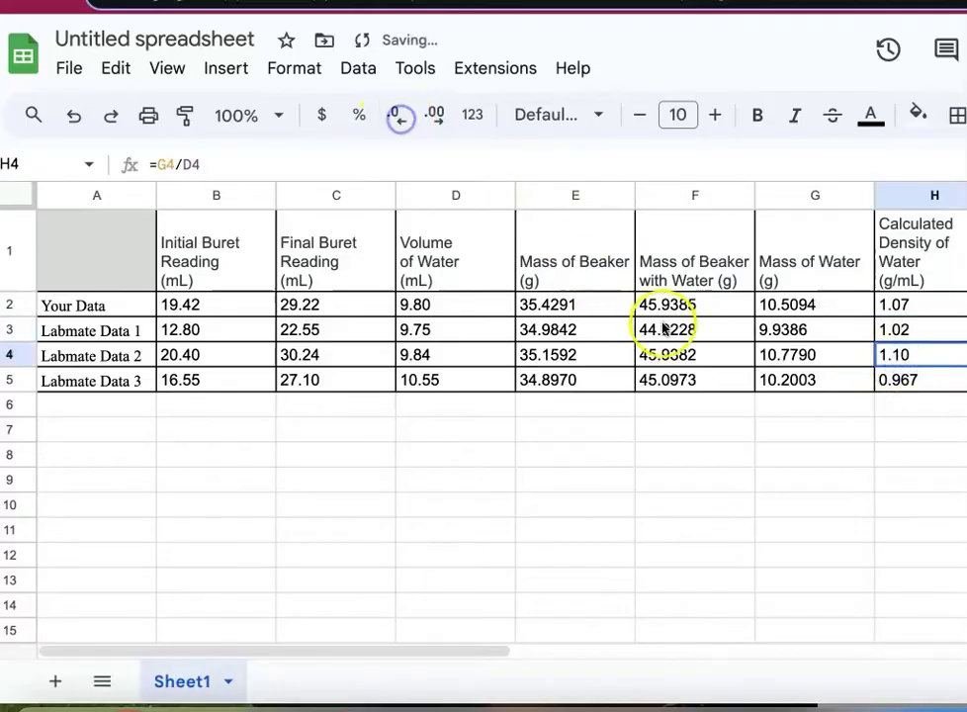
{"action": "left_click", "coordinate": [438, 390]}
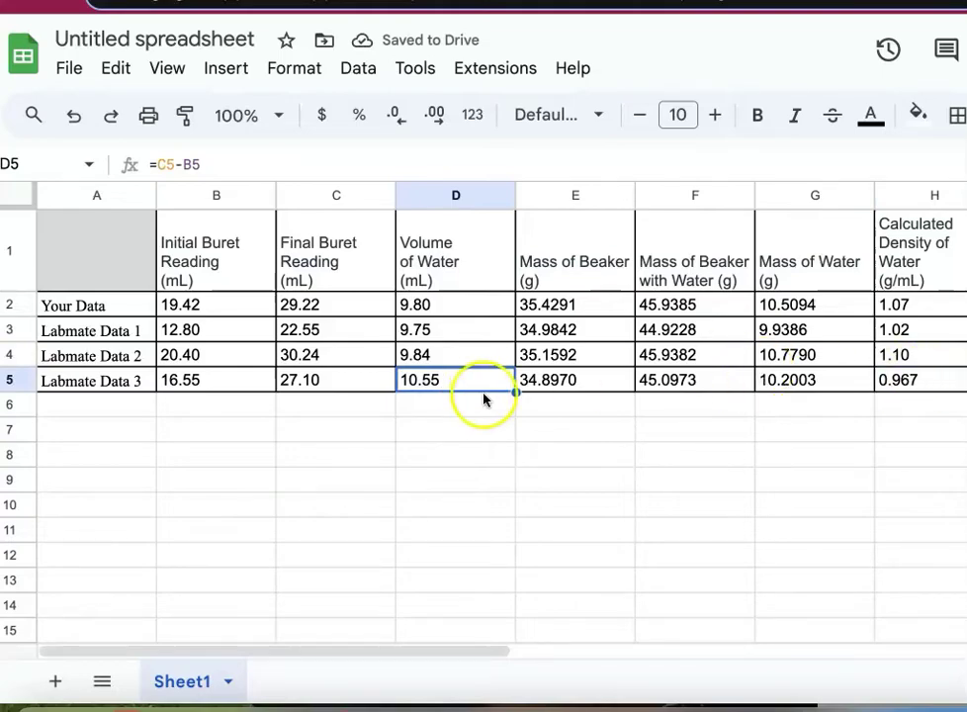
Show four decimal places for the Labmate Data 3 density in H5.
{"action": "left_click", "coordinate": [913, 384]}
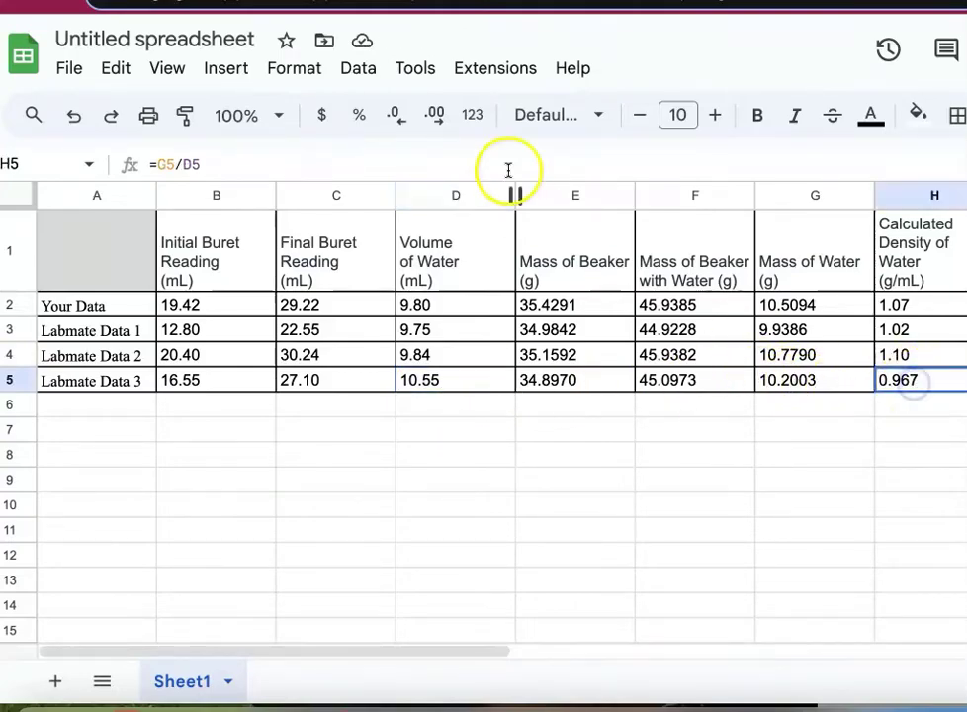
{"action": "left_click", "coordinate": [432, 113]}
{"action": "left_click", "coordinate": [606, 409]}
{"action": "left_click_drag", "start_coordinate": [899, 309], "coordinate": [906, 378]}
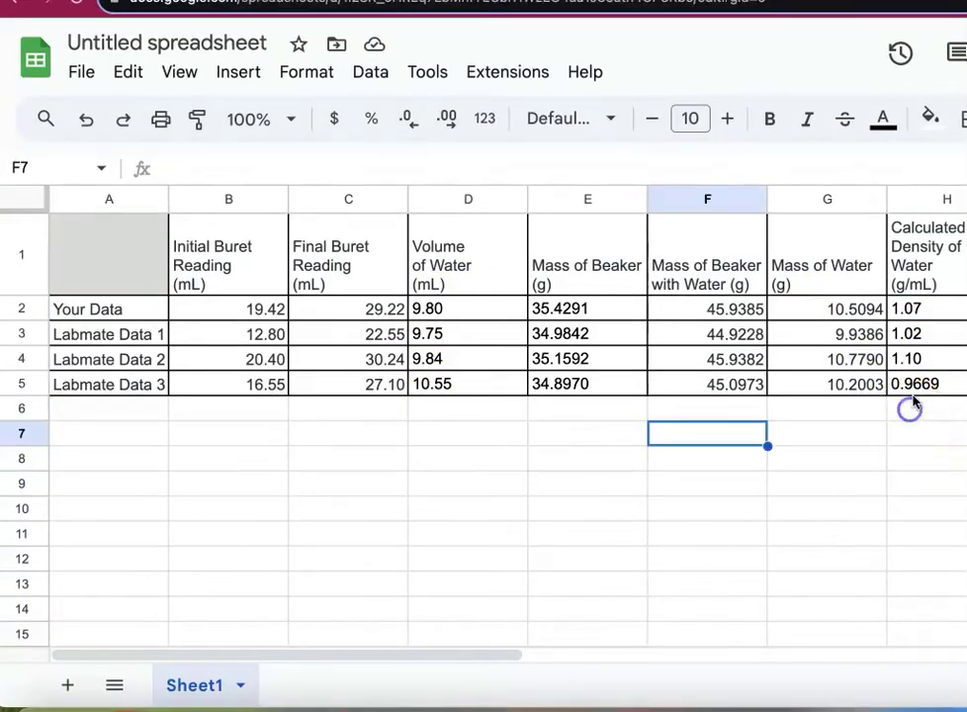
Label cells G6, G7 and G8 below the mass column as AVG, ST DEV and % RSD.
{"action": "left_click", "coordinate": [858, 406]}
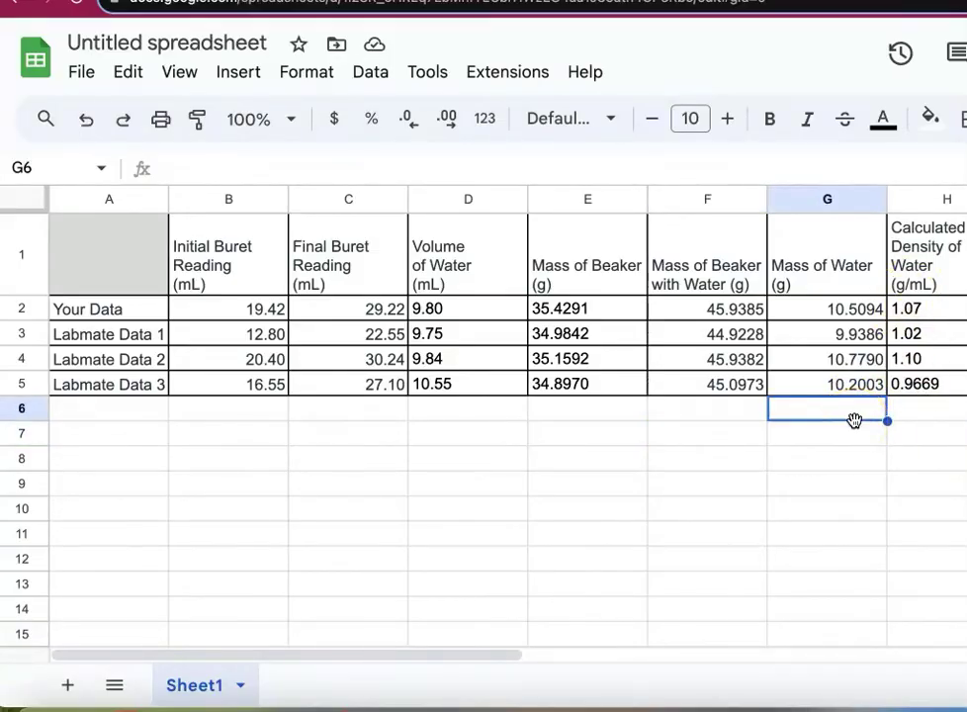
{"action": "type", "text": "AVG"}
{"action": "key", "text": "Return"}
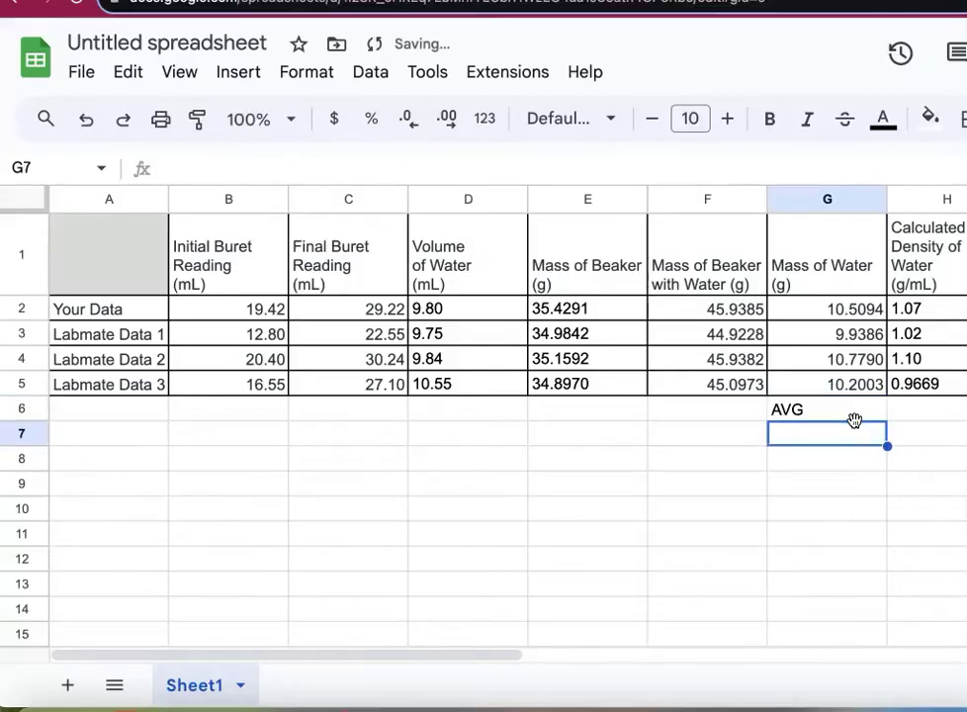
{"action": "type", "text": "ST DE"}
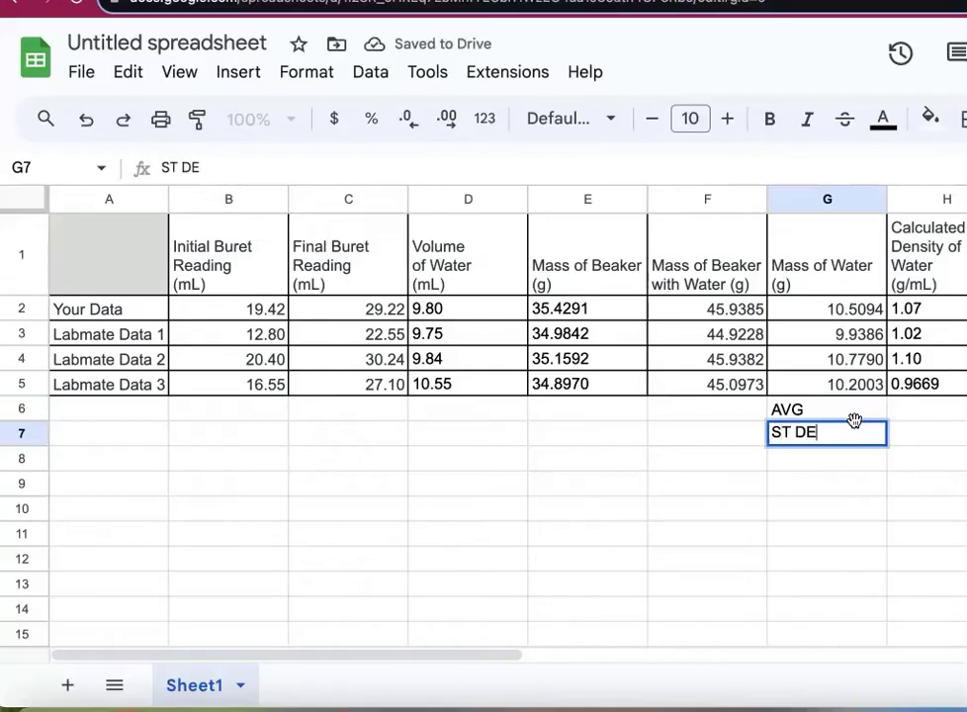
{"action": "type", "text": "V"}
{"action": "key", "text": "Return"}
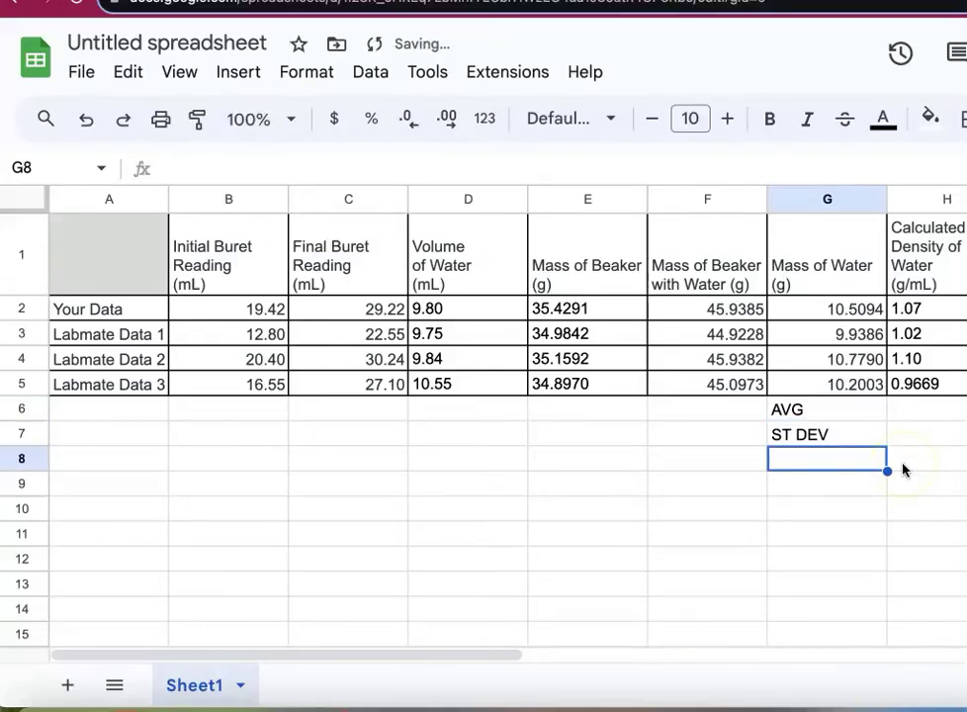
{"action": "type", "text": "%"}
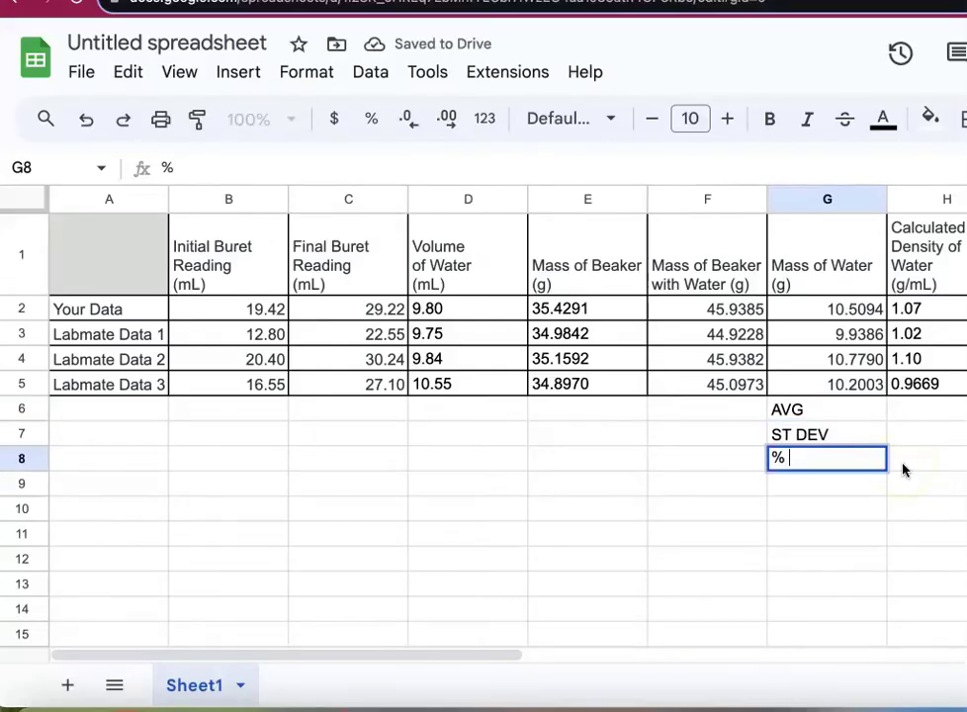
{"action": "type", "text": " RSD"}
{"action": "key", "text": "Return"}
Fill H6 with the suggested formula =AVERAGE(H2:H5) to average the calculated densities.
{"action": "key", "text": "Up"}
{"action": "key", "text": "Up"}
{"action": "key", "text": "Up"}
{"action": "key", "text": "Down"}
{"action": "key", "text": "Up"}
{"action": "key", "text": "Down"}
{"action": "key", "text": "Down"}
{"action": "key", "text": "Up"}
{"action": "key", "text": "Up"}
{"action": "key", "text": "Right"}
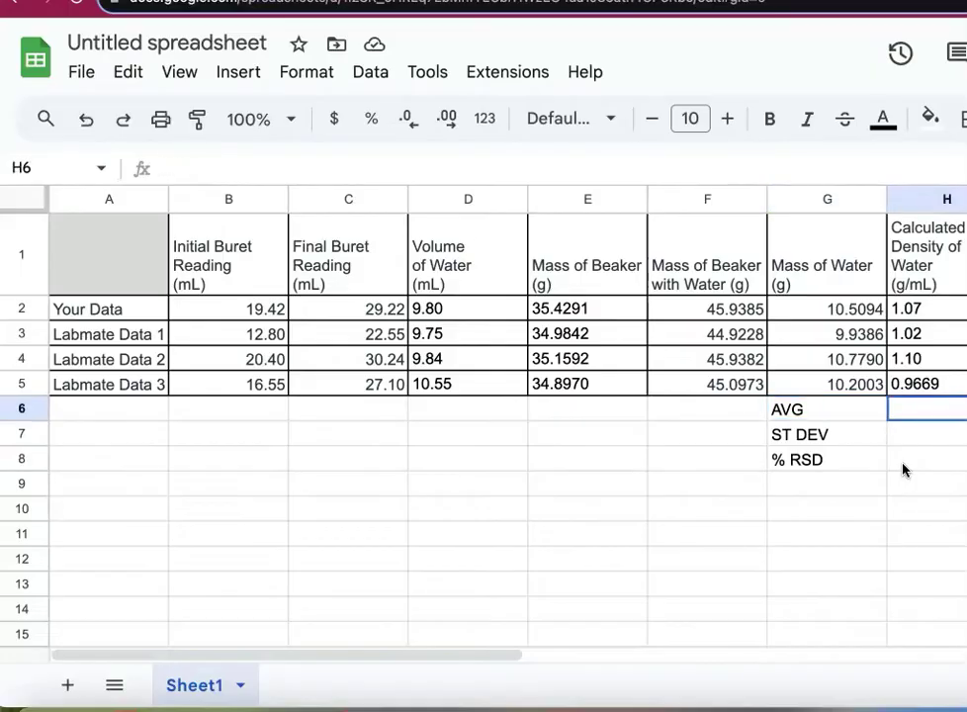
{"action": "type", "text": "="}
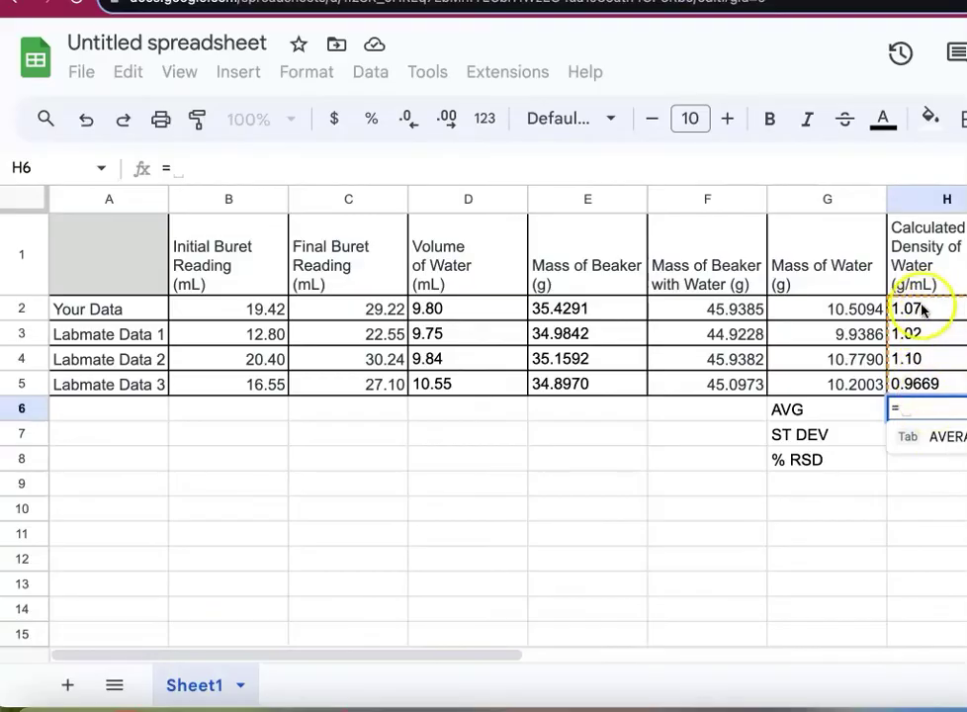
{"action": "left_click_drag", "start_coordinate": [921, 310], "coordinate": [924, 403]}
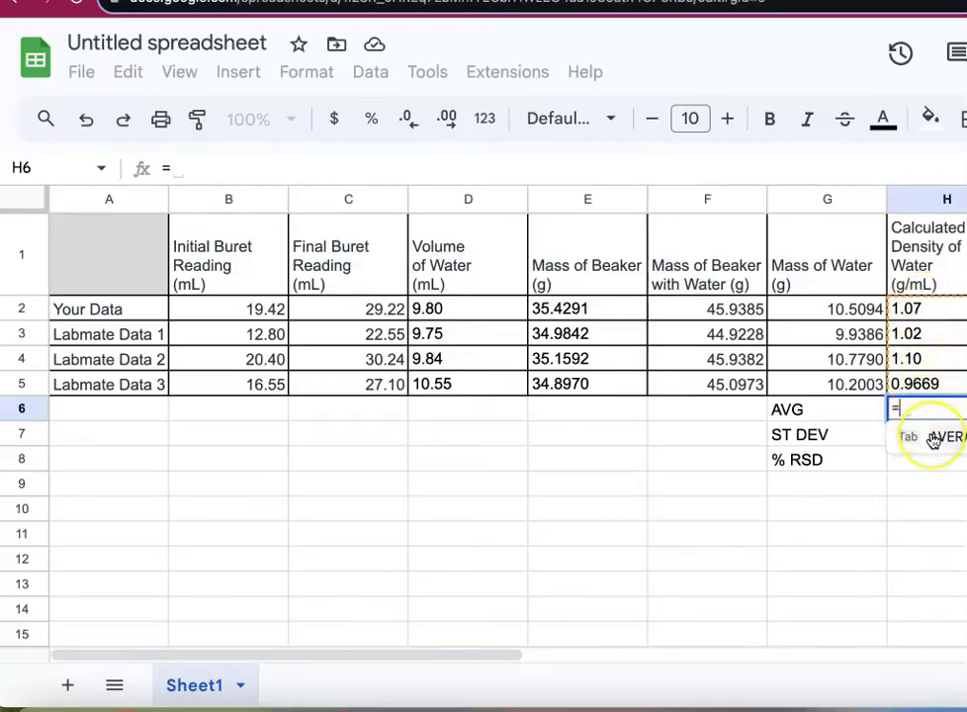
{"action": "left_click", "coordinate": [932, 440]}
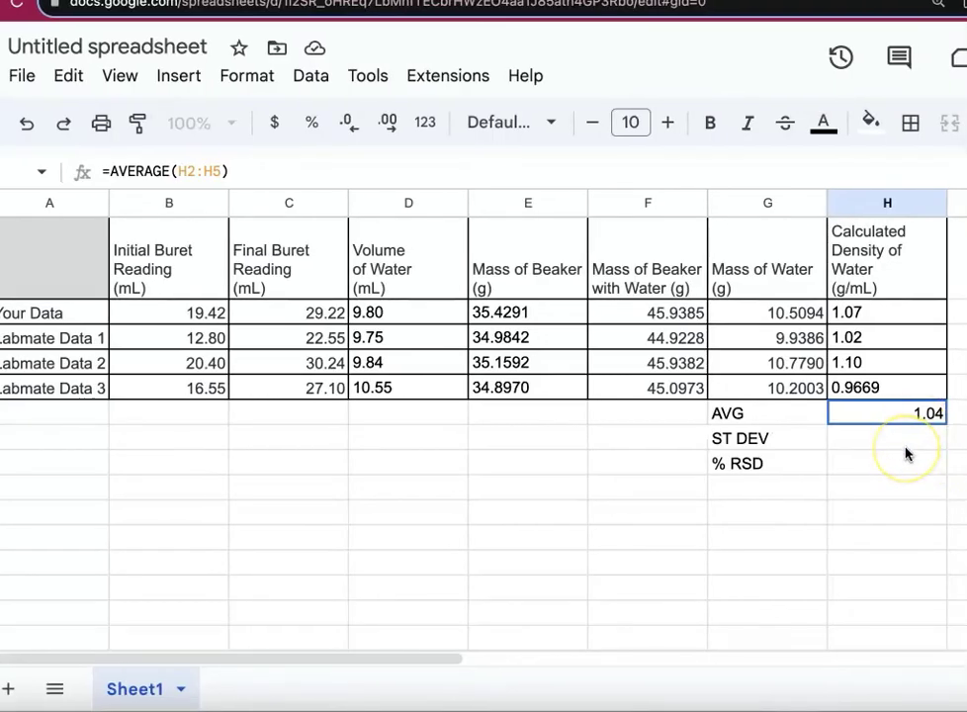
Clear cell H6 and enter the formula =average(H2:H5) for the average density.
{"action": "left_click", "coordinate": [854, 440]}
{"action": "left_click", "coordinate": [856, 415]}
{"action": "key", "text": "Delete"}
{"action": "type", "text": "="}
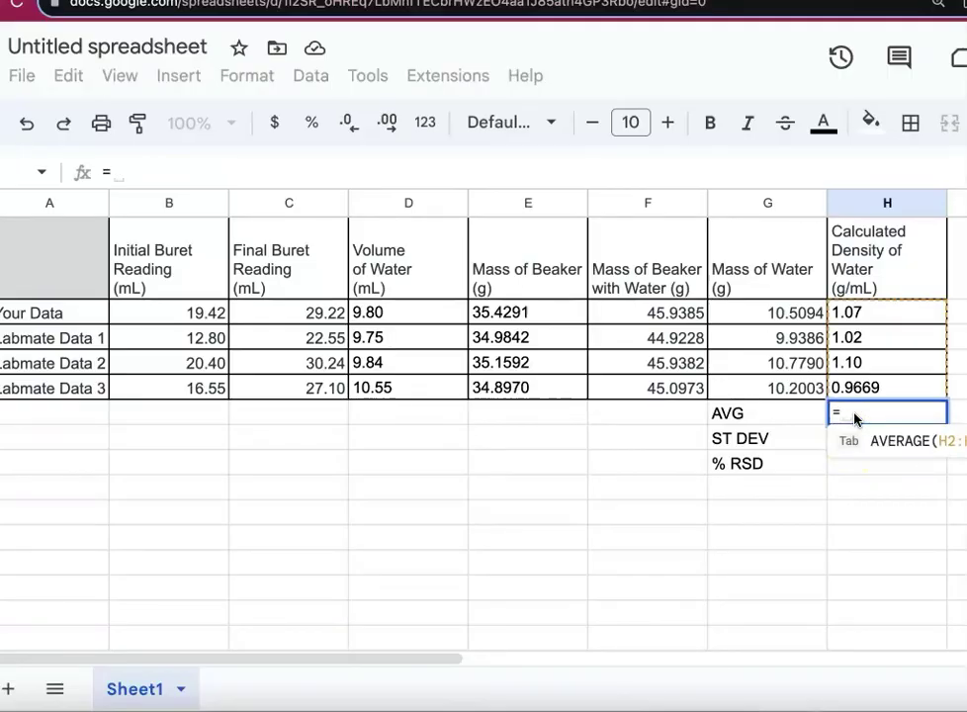
{"action": "type", "text": "average"}
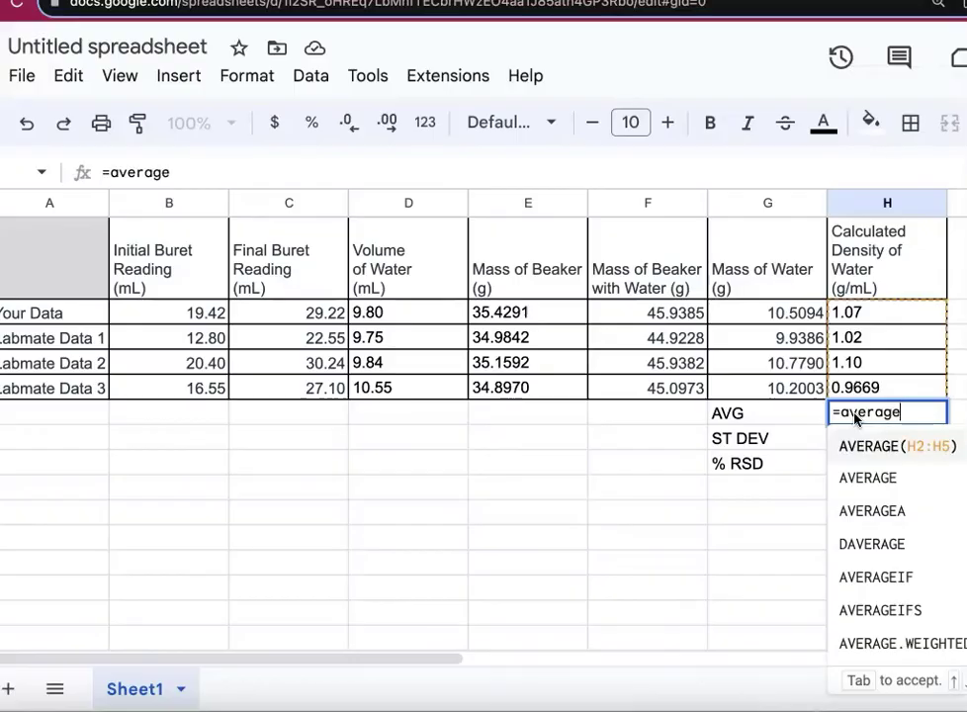
{"action": "type", "text": "("}
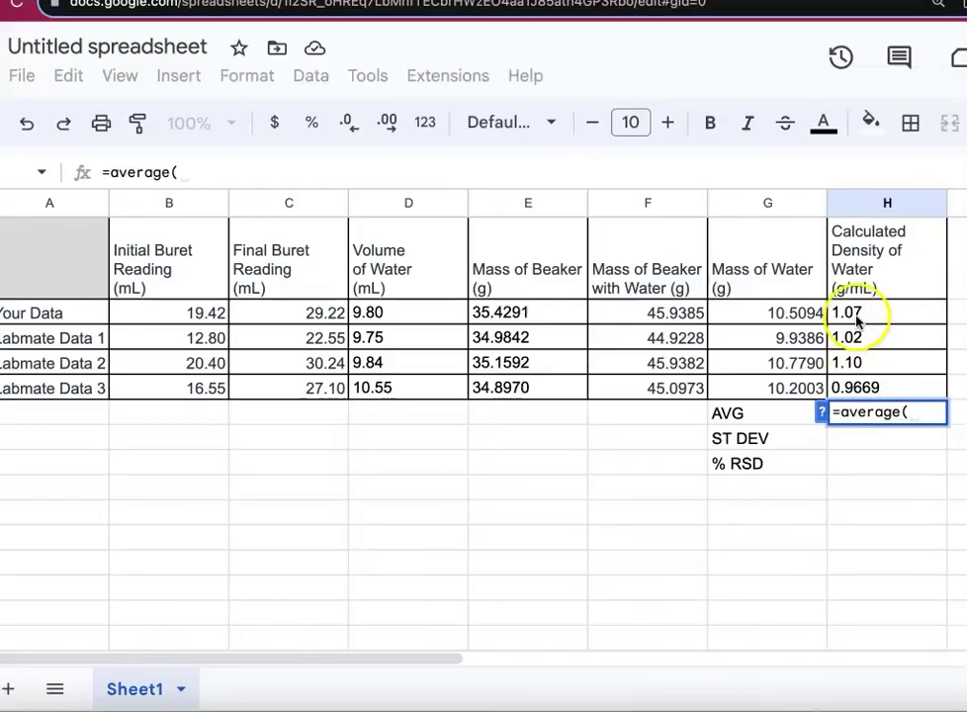
{"action": "left_click_drag", "start_coordinate": [854, 317], "coordinate": [855, 388]}
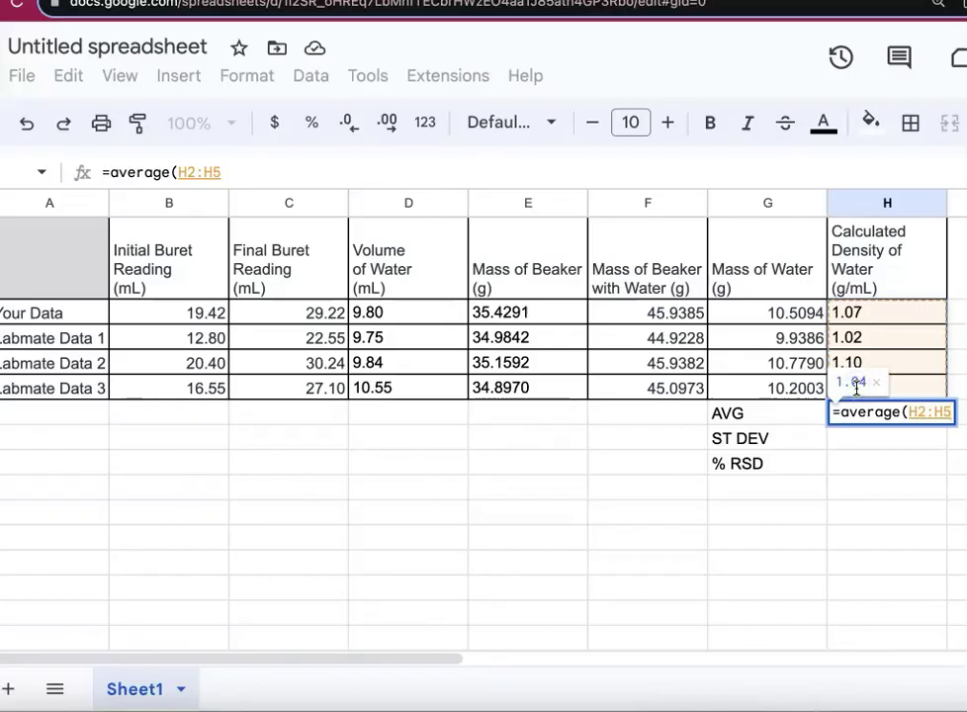
{"action": "key", "text": "Return"}
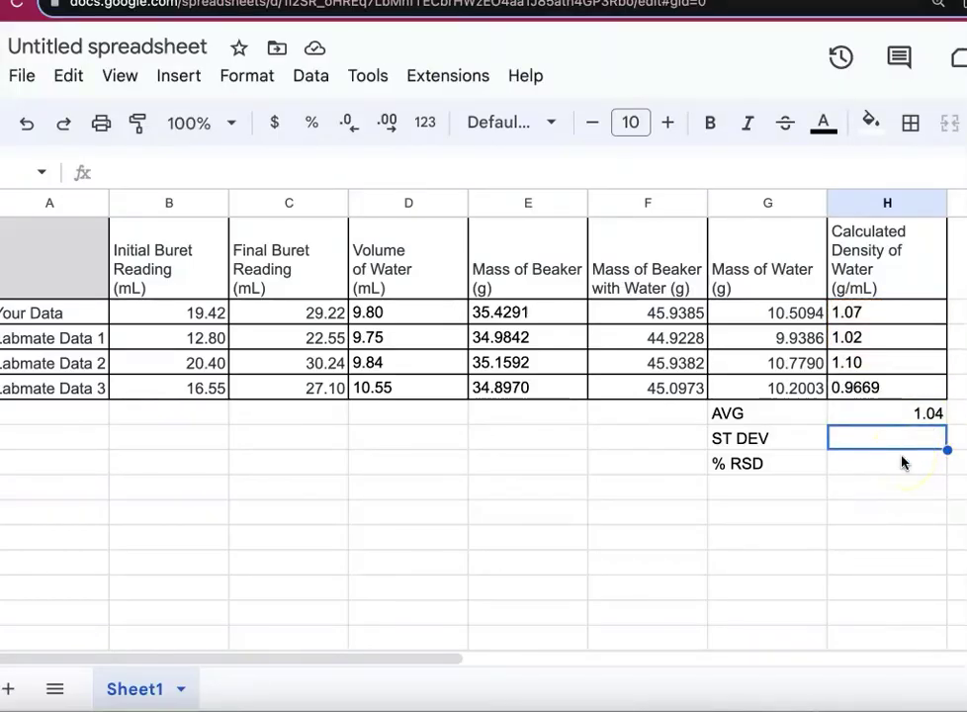
Accept the suggested formula =STDEV(H2:H5) in H7 and show the standard deviation with three decimal places.
{"action": "type", "text": "="}
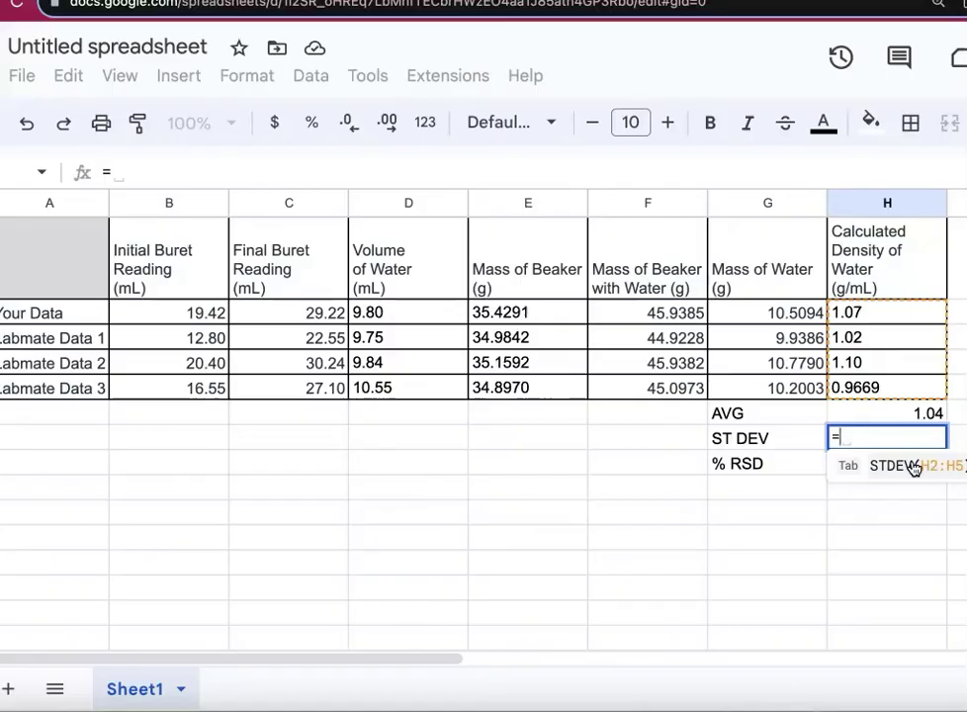
{"action": "left_click", "coordinate": [913, 466]}
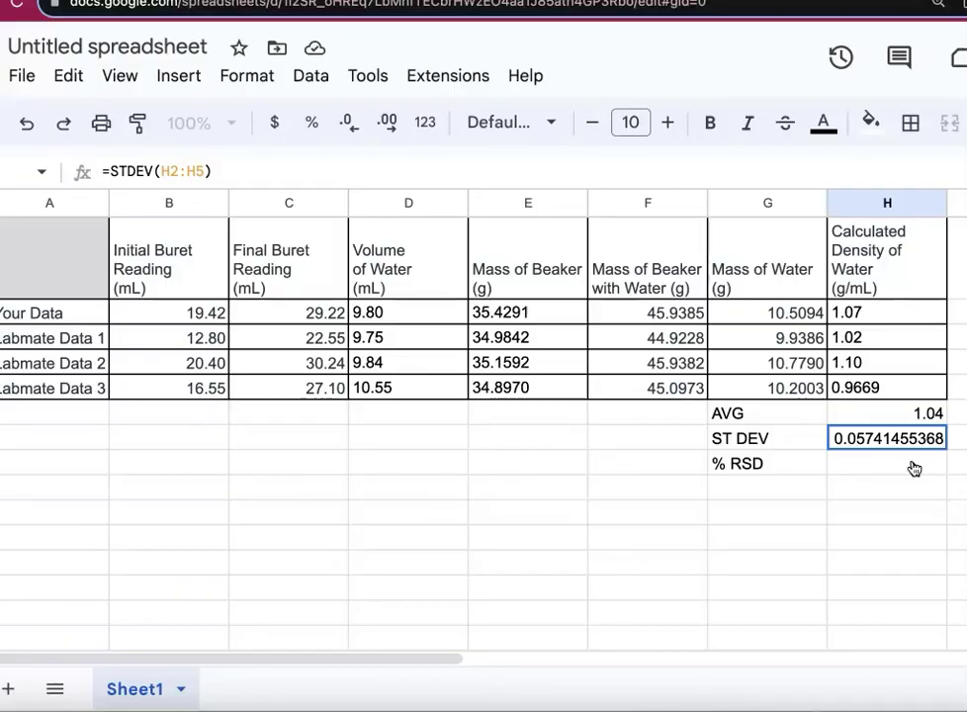
{"action": "left_click", "coordinate": [902, 449]}
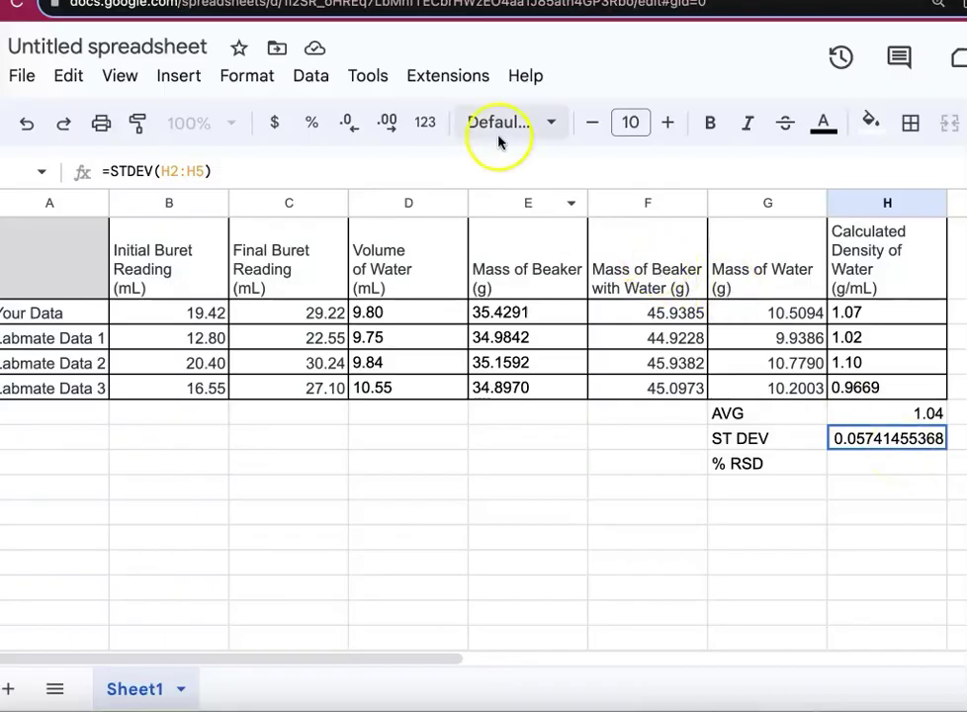
{"action": "left_click", "coordinate": [351, 126]}
{"action": "left_click", "coordinate": [350, 126]}
{"action": "left_click", "coordinate": [351, 126]}
{"action": "left_click", "coordinate": [351, 126]}
{"action": "left_click", "coordinate": [351, 125]}
{"action": "left_click", "coordinate": [351, 126]}
{"action": "left_click", "coordinate": [351, 125]}
{"action": "left_click", "coordinate": [351, 125]}
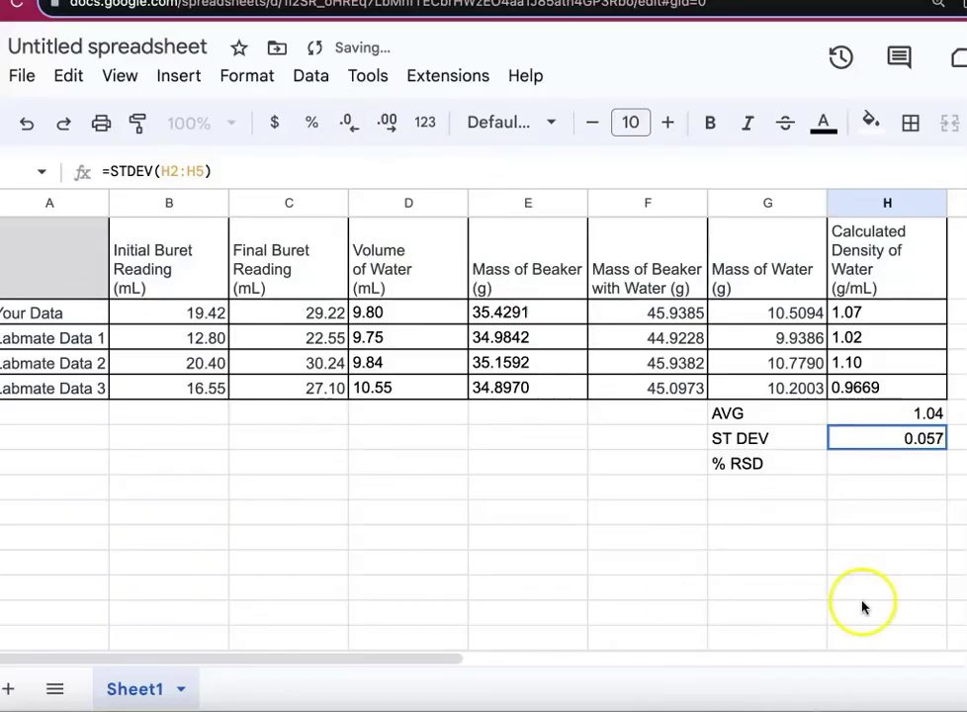
Enter the percent relative standard deviation formula =H7/H6*100 in cell H8.
{"action": "left_click", "coordinate": [897, 464]}
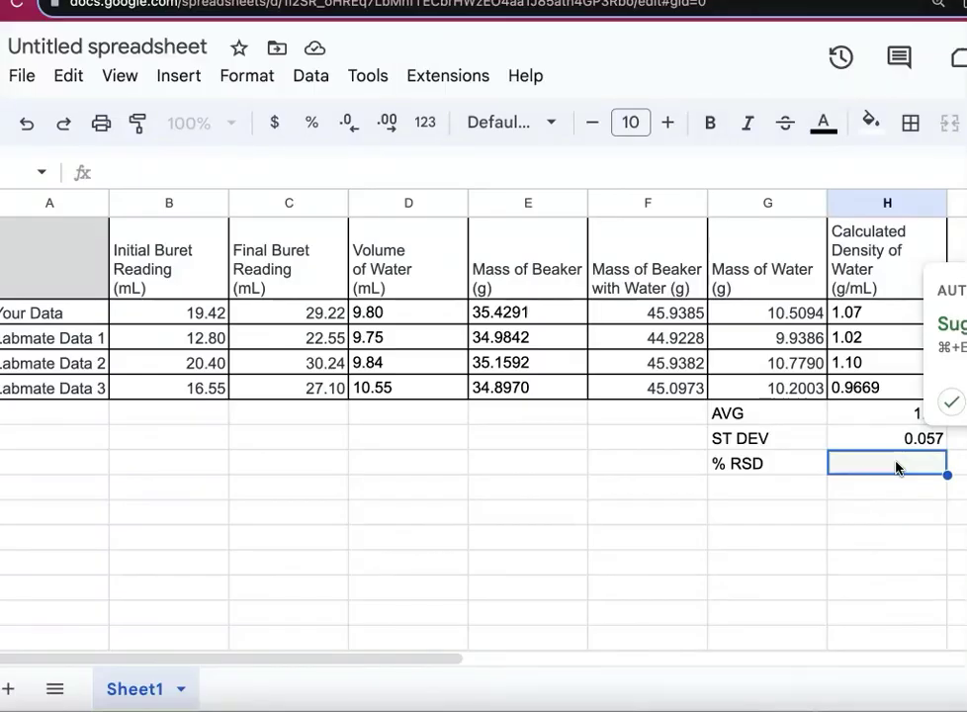
{"action": "type", "text": "="}
{"action": "left_click", "coordinate": [900, 446]}
{"action": "type", "text": "/"}
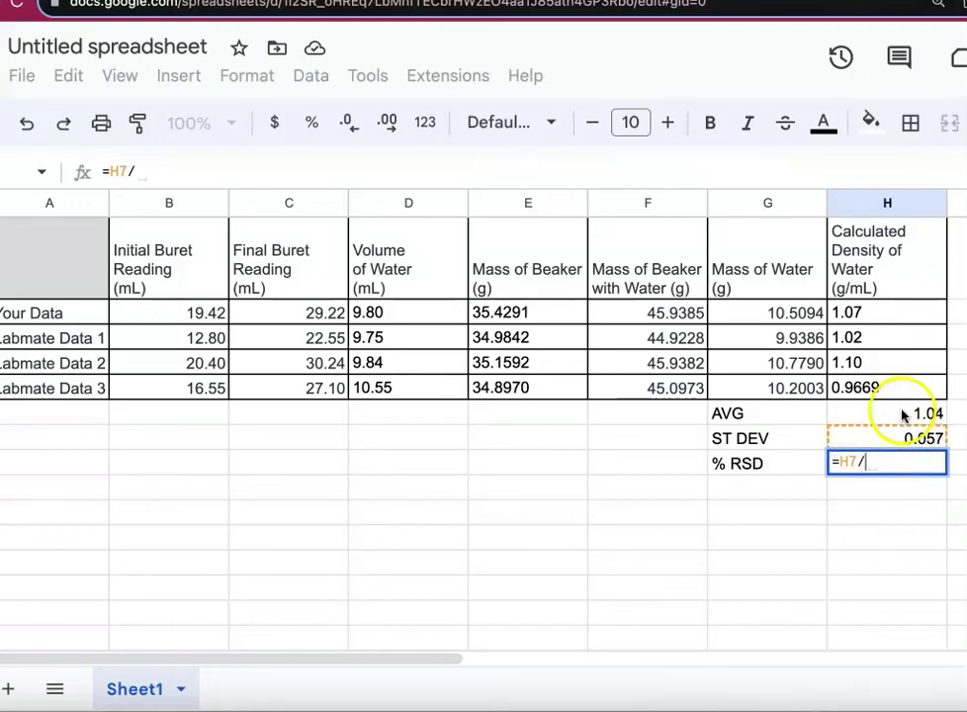
{"action": "left_click", "coordinate": [903, 414]}
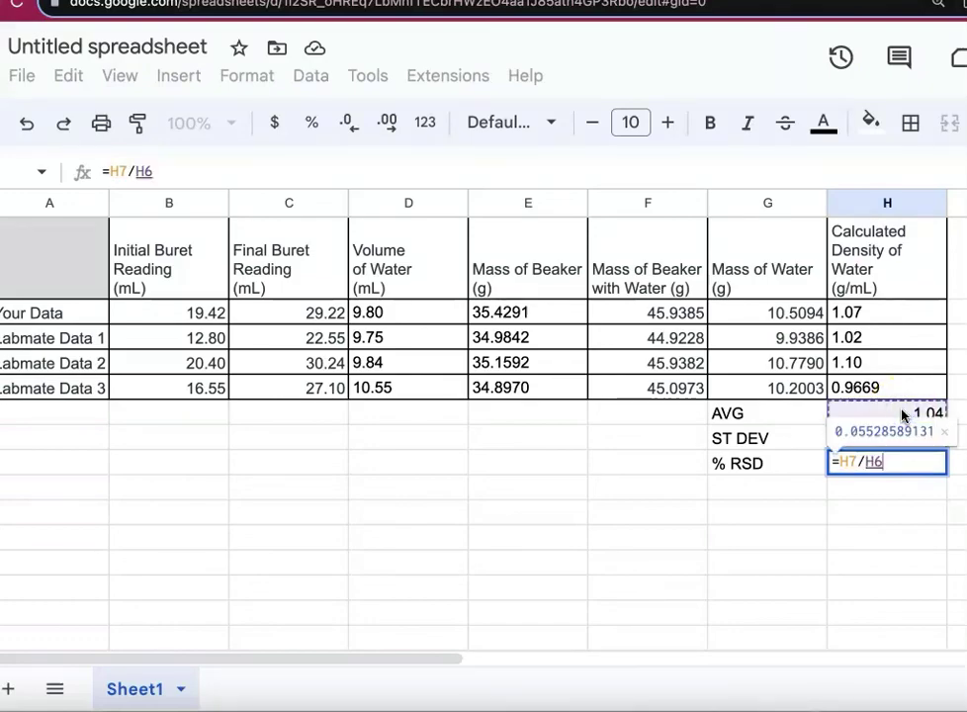
{"action": "type", "text": "*100"}
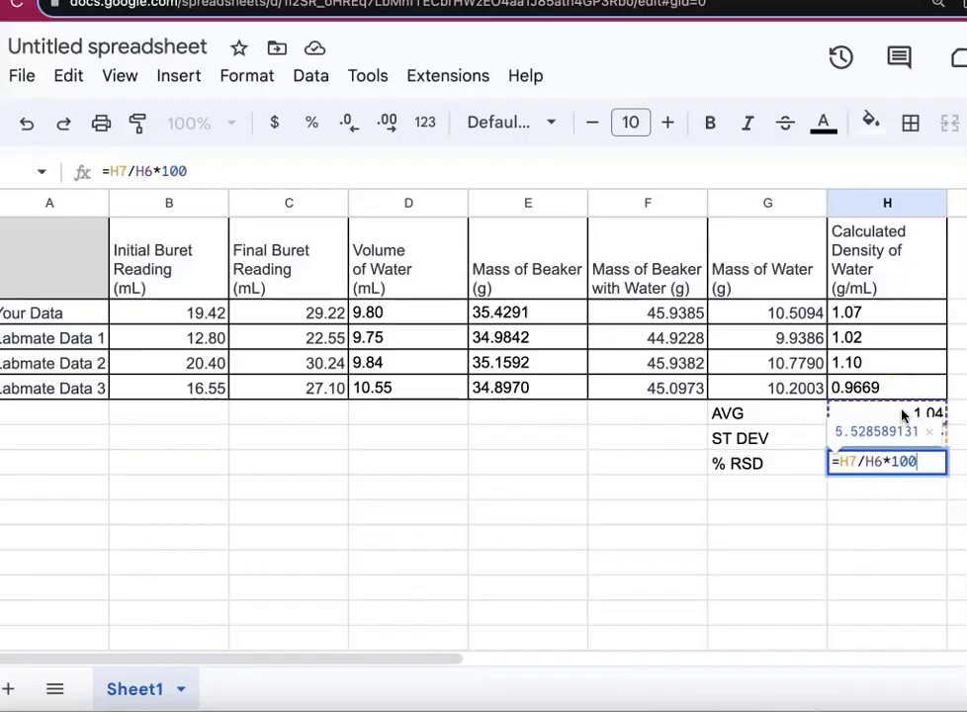
{"action": "key", "text": "Return"}
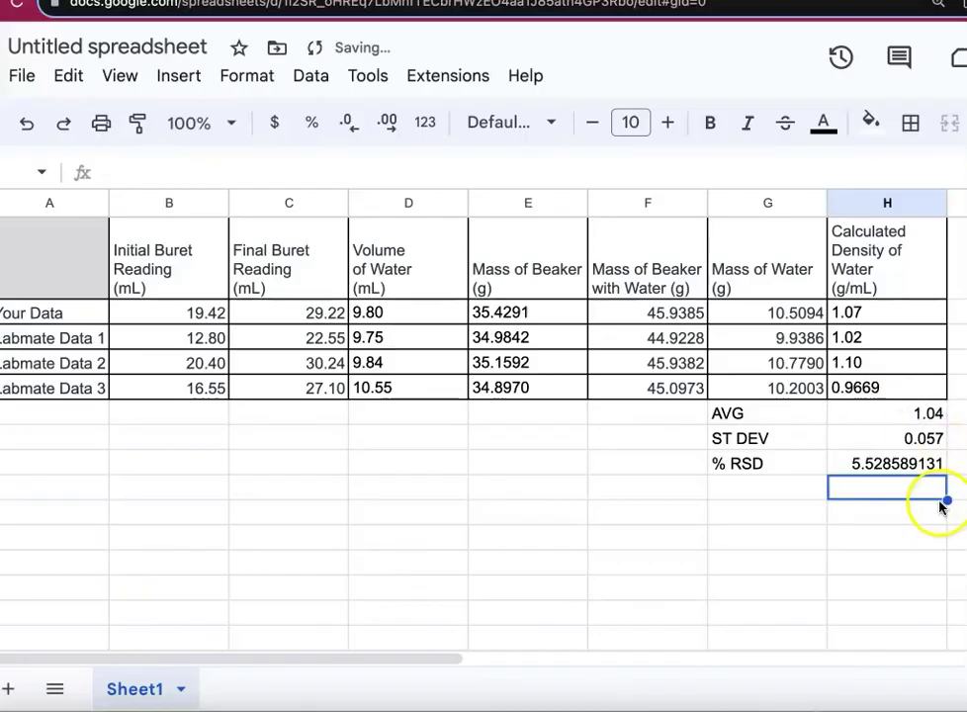
Reduce the % RSD value in H8 to one decimal place.
{"action": "left_click", "coordinate": [906, 467]}
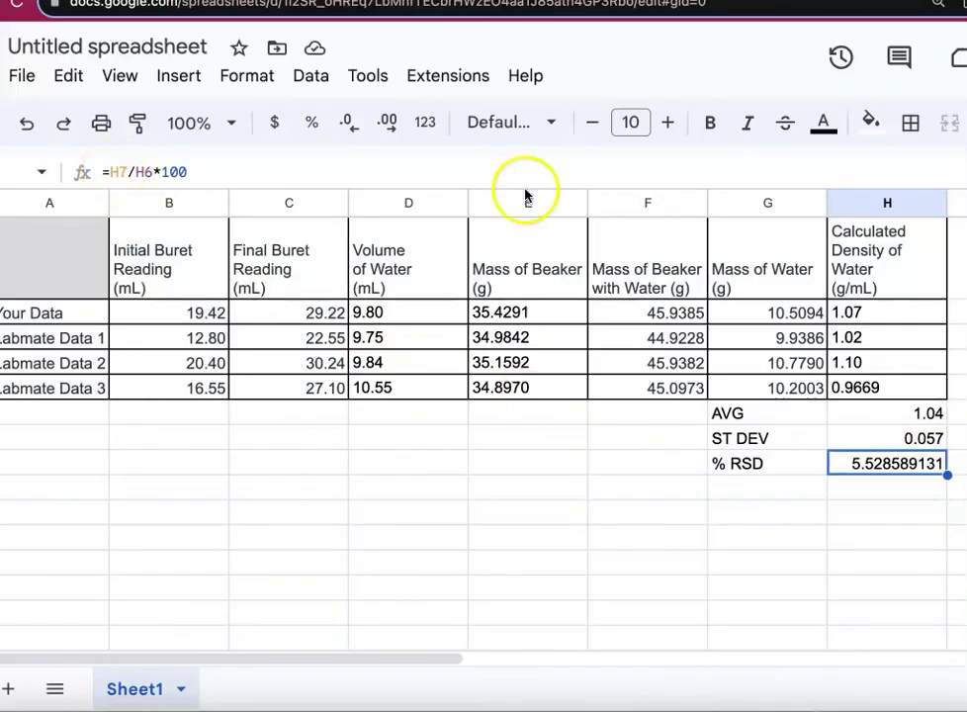
{"action": "left_click", "coordinate": [351, 126]}
{"action": "left_click", "coordinate": [351, 126]}
{"action": "left_click", "coordinate": [351, 126]}
{"action": "left_click", "coordinate": [351, 126]}
{"action": "left_click", "coordinate": [351, 126]}
{"action": "left_click", "coordinate": [351, 126]}
{"action": "left_click", "coordinate": [351, 127]}
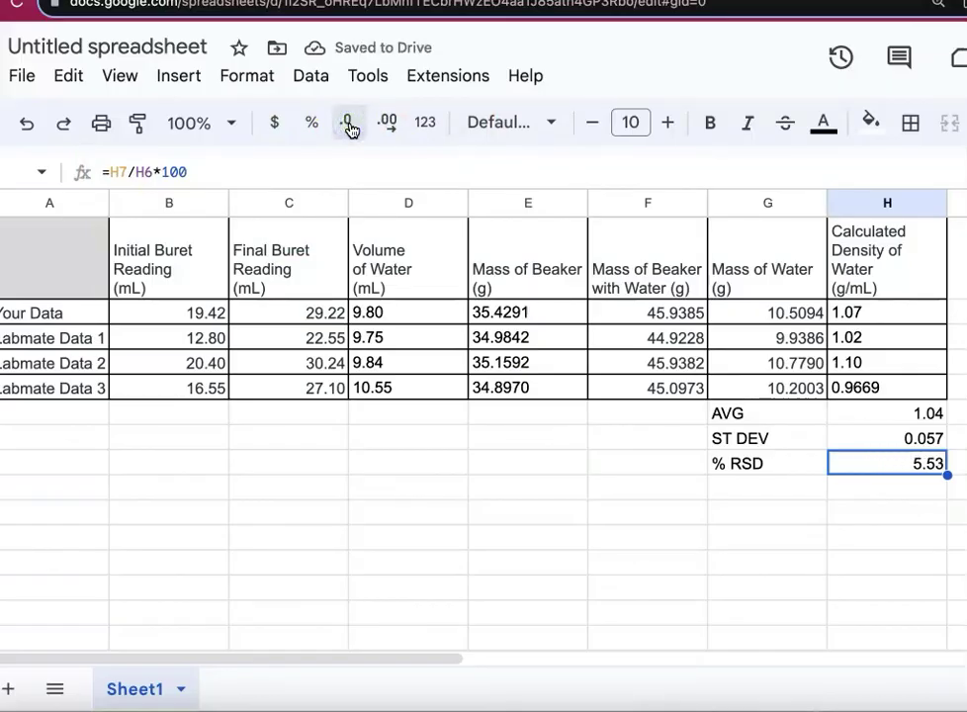
{"action": "left_click", "coordinate": [351, 127]}
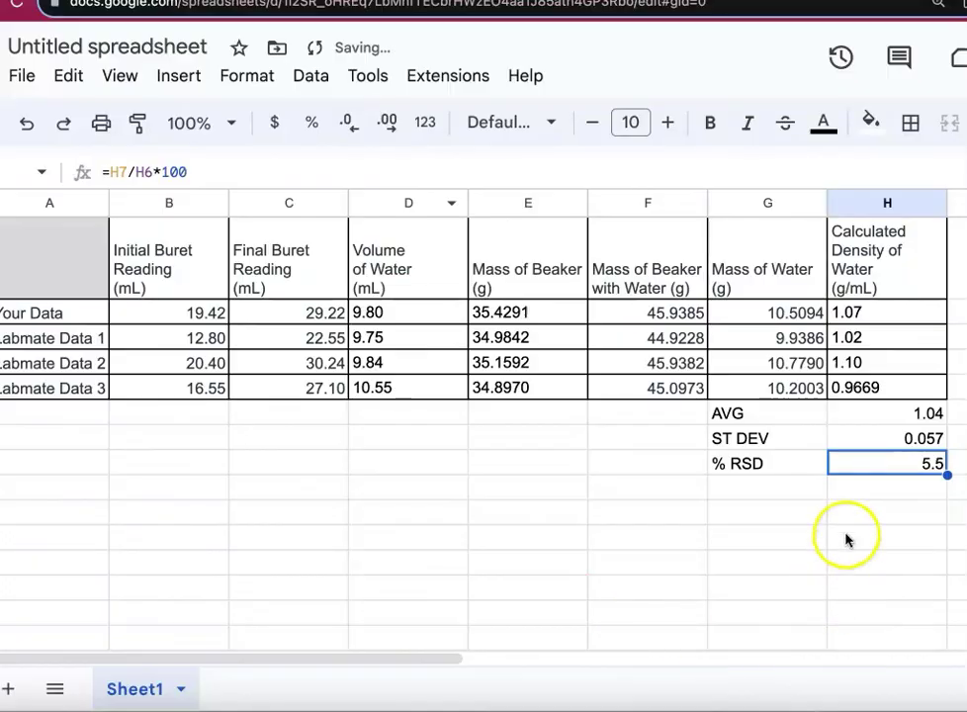